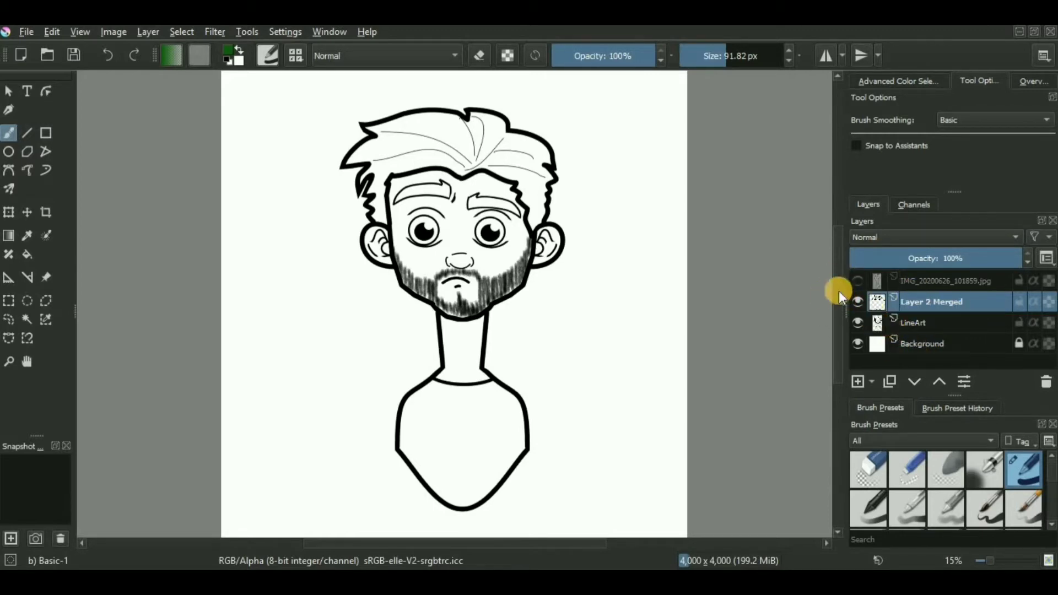
- Show the IMG_20200626_101859.jpg sketch layer and try its opacity at 100% before setting it to 50%
click(857, 282)
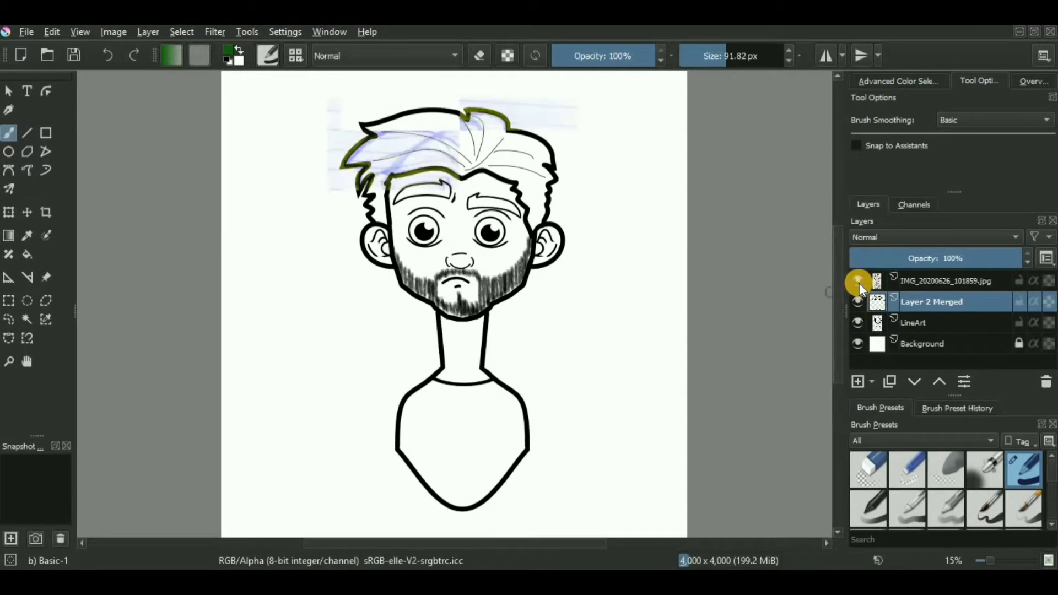
click(920, 281)
drag(937, 262, 1026, 264)
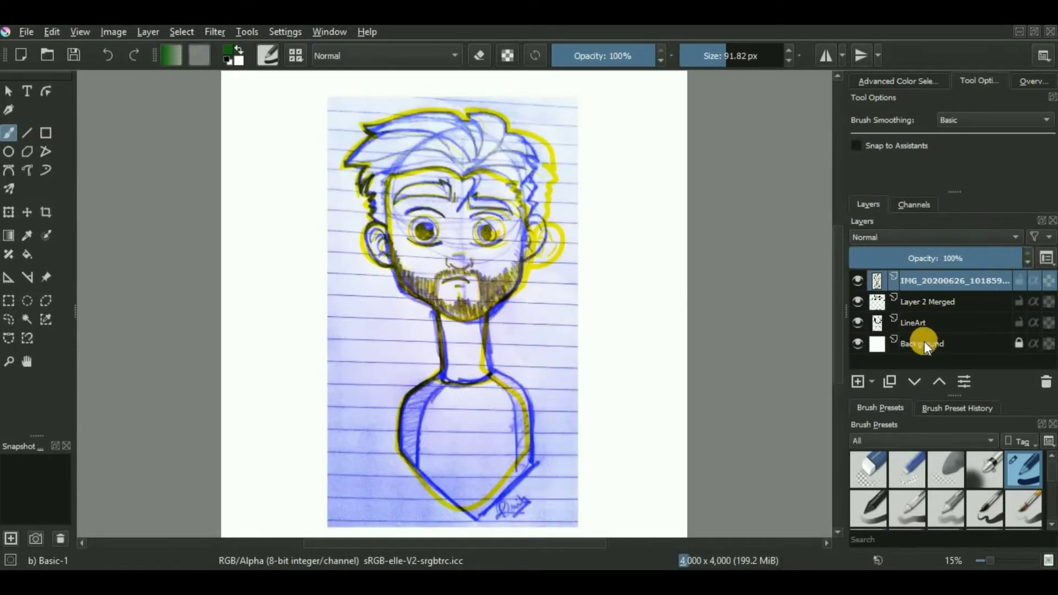
click(937, 257)
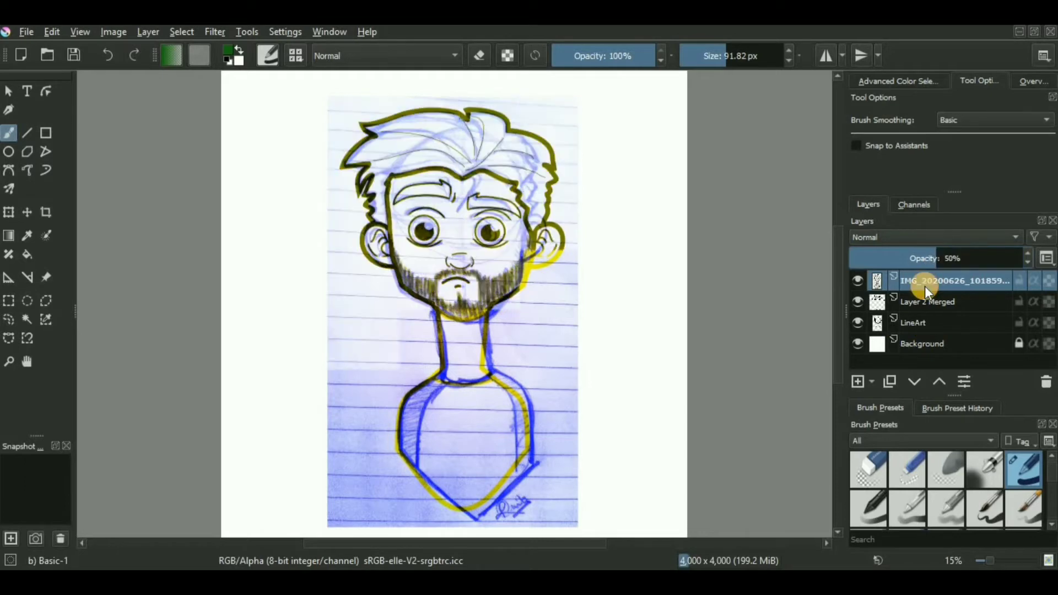
- Examine what each layer contains by previewing the layers and briefly toggling their visibility off and on
mouse_move(928, 279)
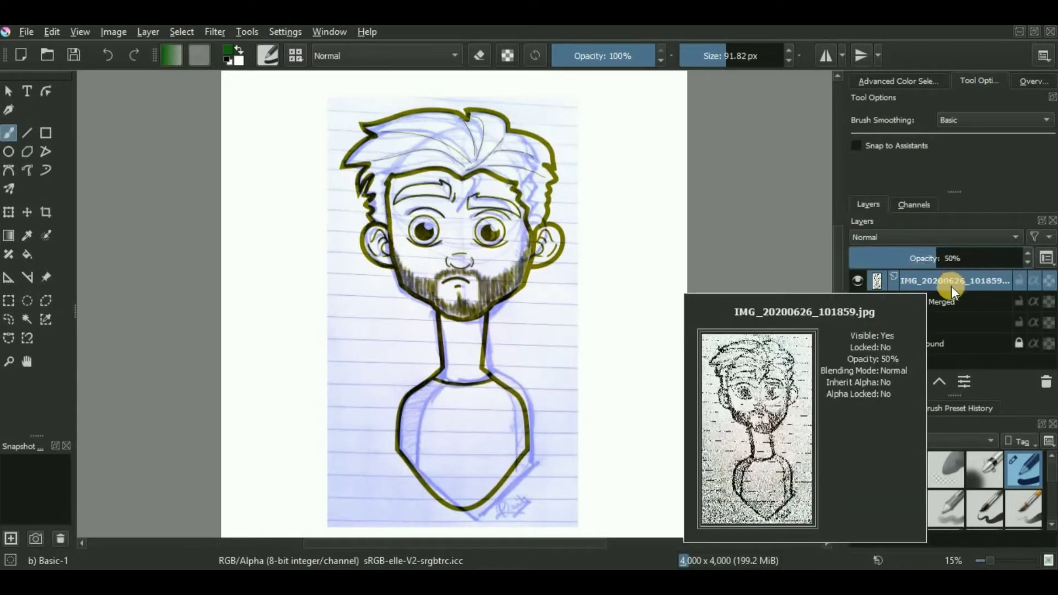
mouse_move(943, 301)
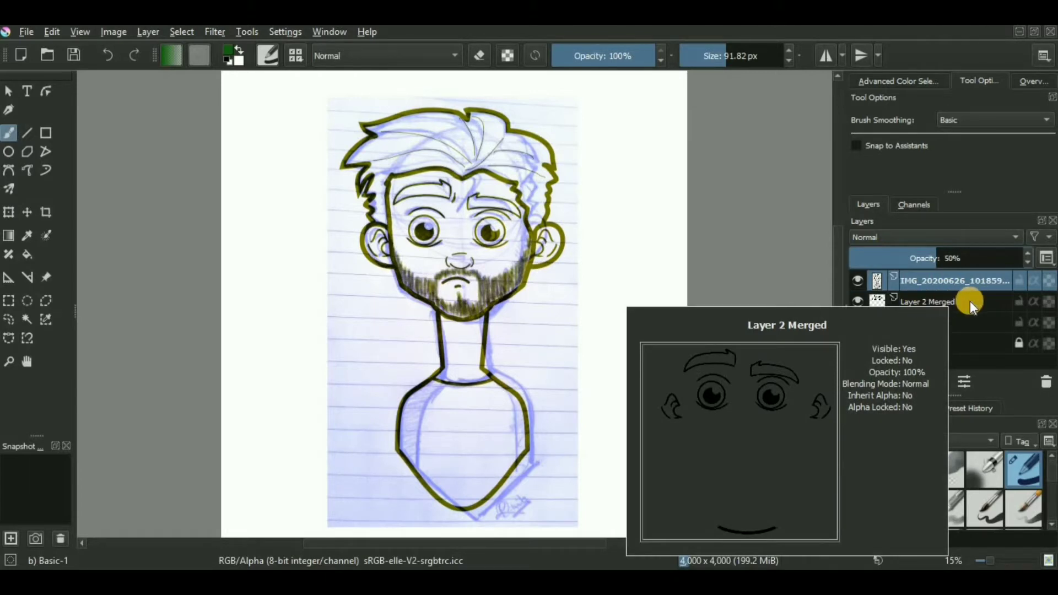
mouse_move(931, 323)
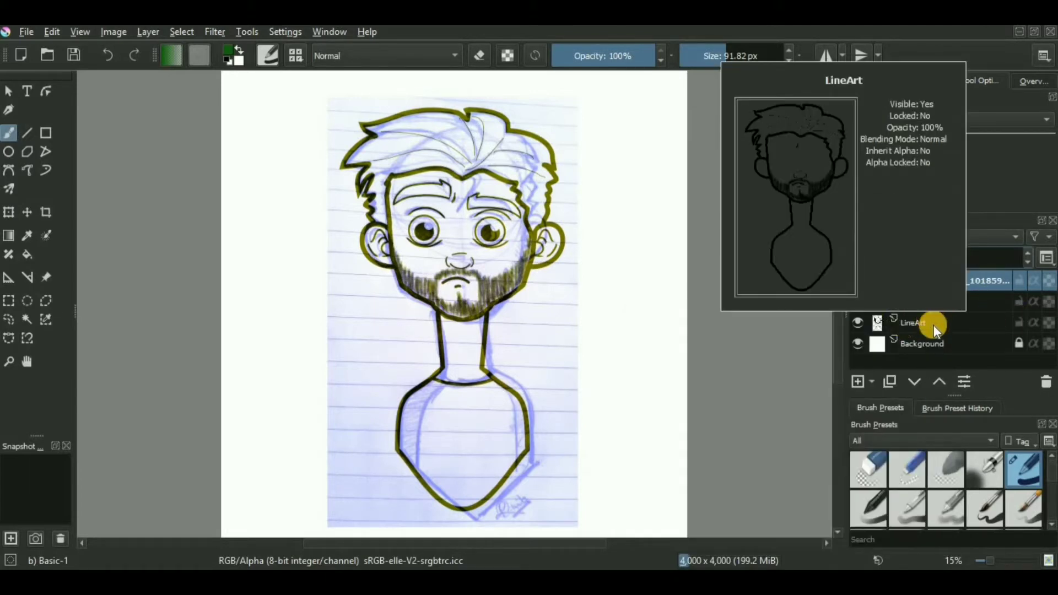
mouse_move(912, 343)
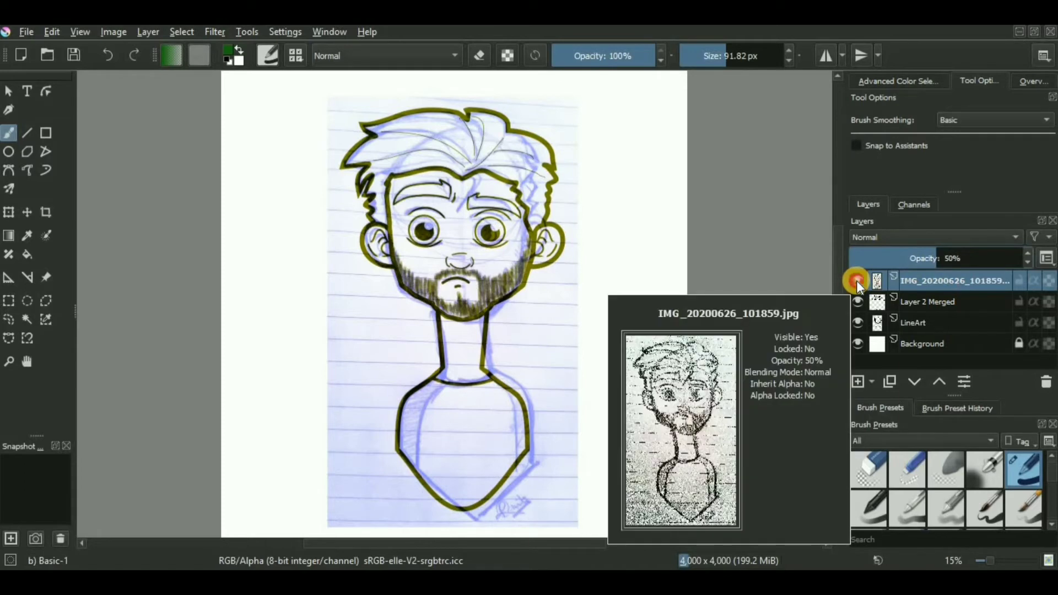
click(857, 280)
click(857, 280)
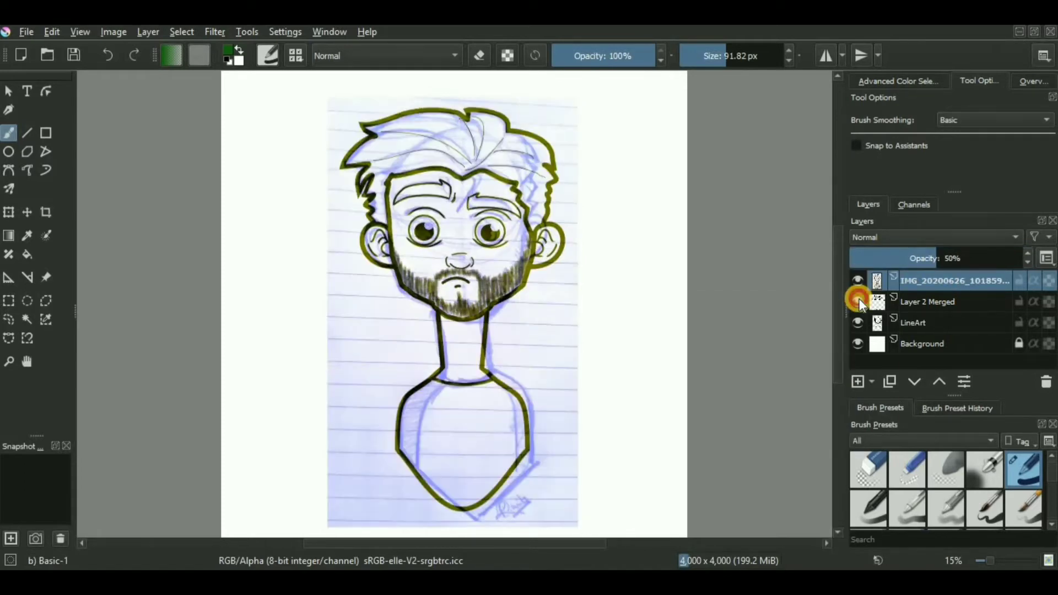
click(857, 301)
click(857, 300)
click(856, 323)
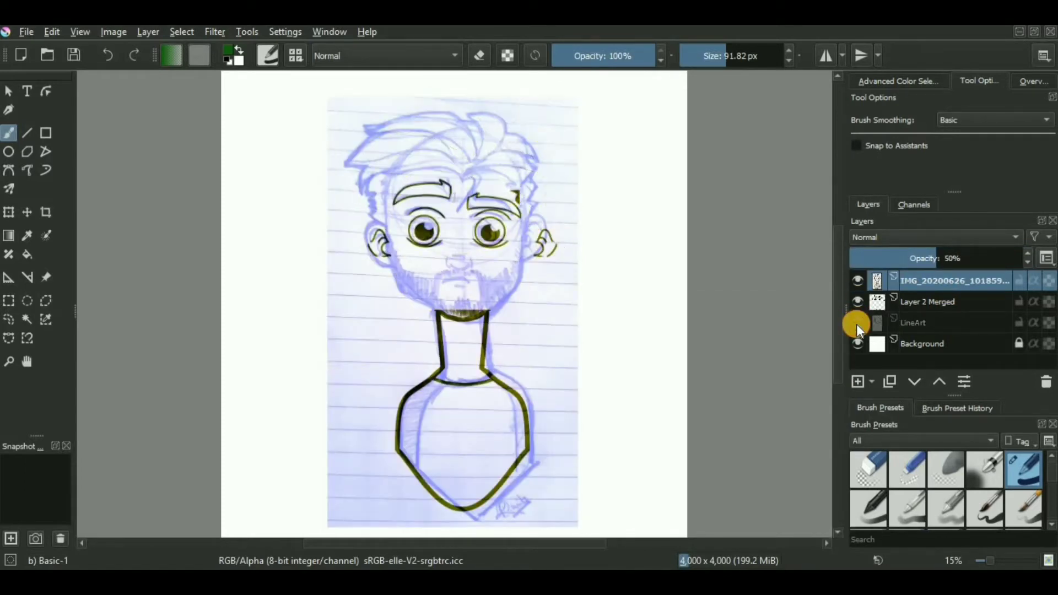
click(857, 323)
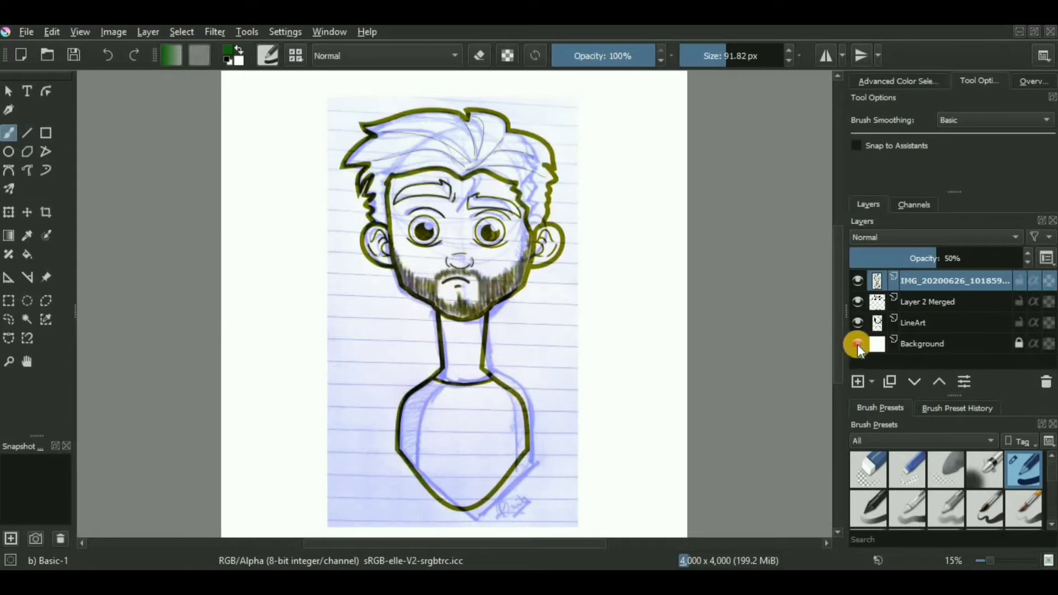
click(857, 343)
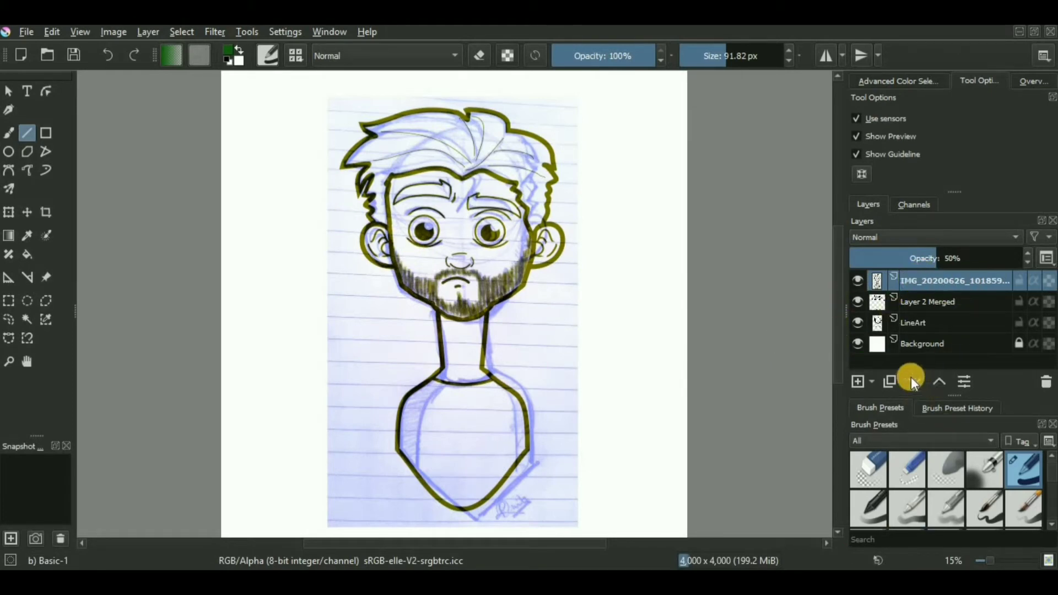
- Move the IMG_20200626_101859.jpg sketch layer beneath LineArt and set its opacity to 100%
drag(904, 277, 917, 303)
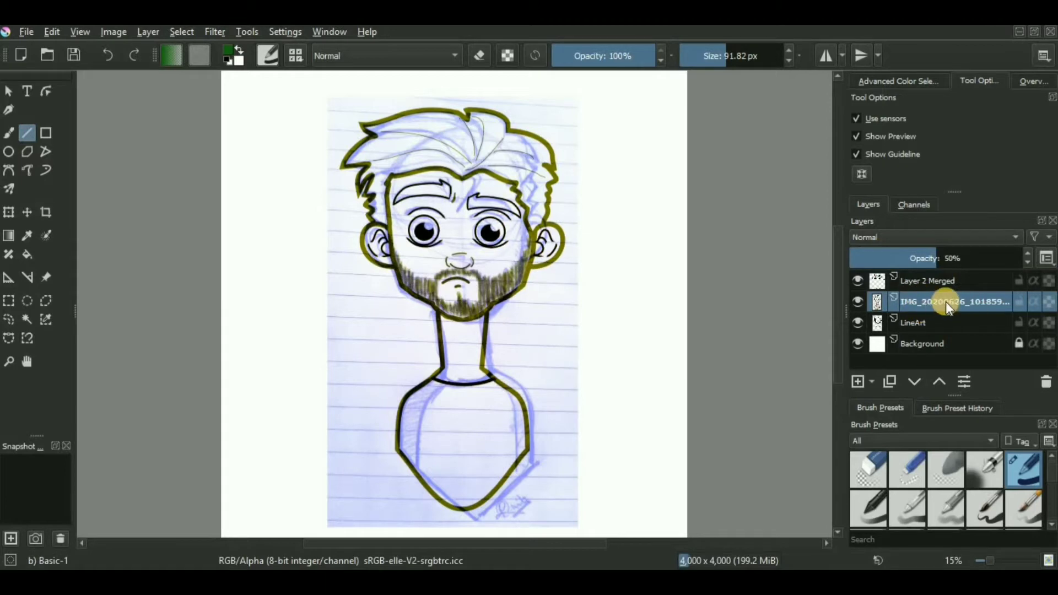
click(1015, 258)
mouse_move(935, 301)
mouse_down()
mouse_move(937, 329)
mouse_move(938, 320)
mouse_up()
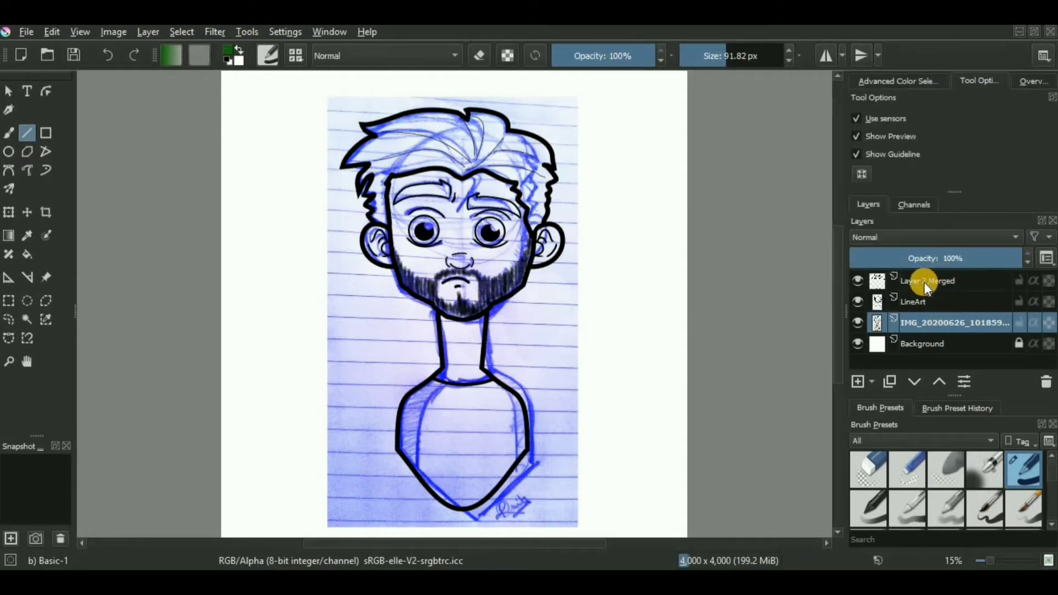
- Return the sketch photo layer to the top of the layer stack, shift it down, and raise it to the top again
drag(926, 323, 899, 284)
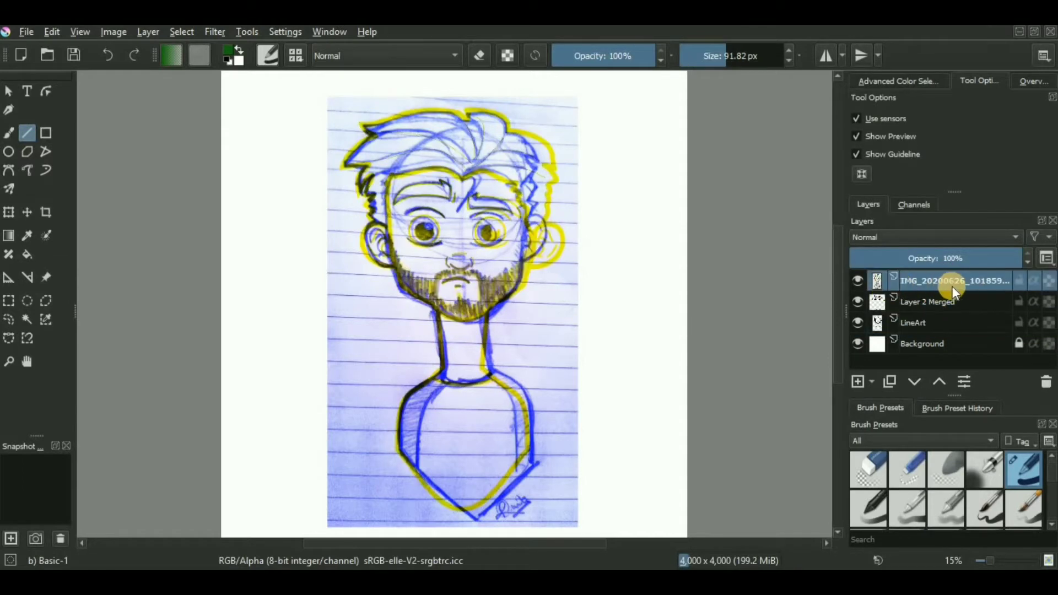
click(914, 380)
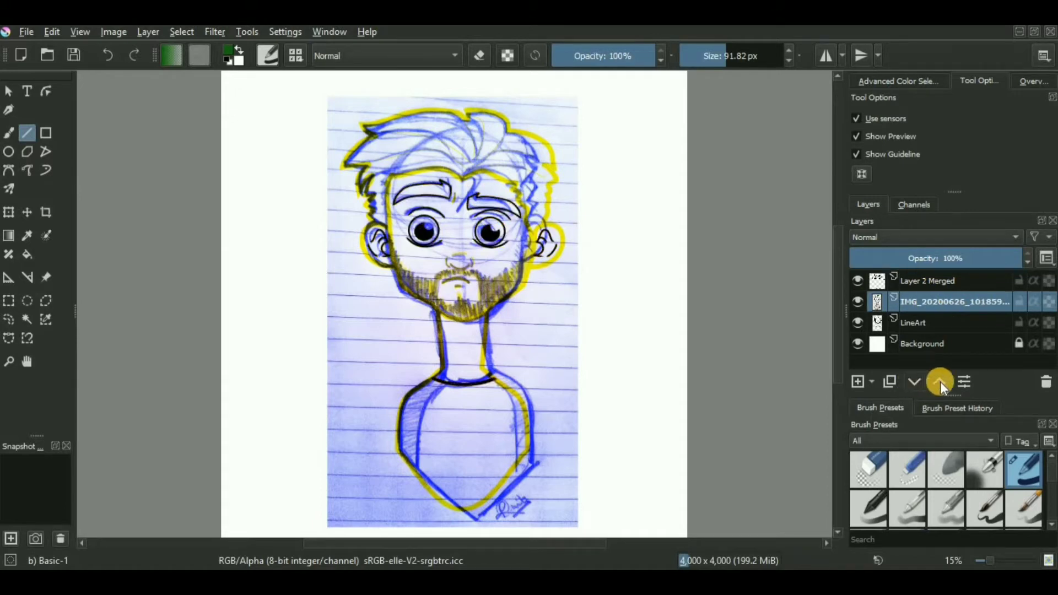
click(939, 381)
click(940, 381)
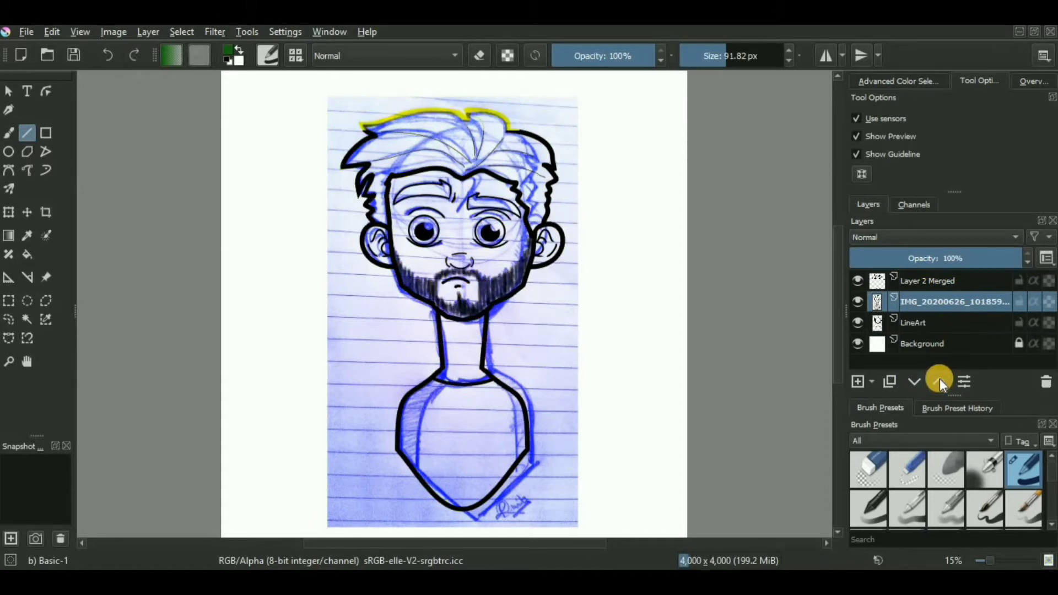
click(940, 380)
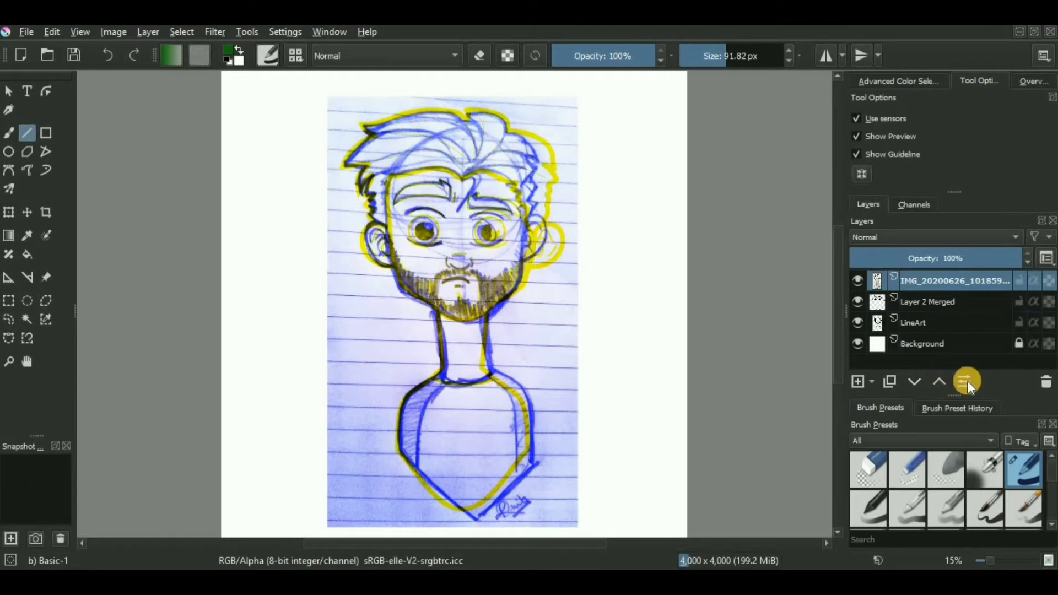
- View the layer properties of the sketch photo layer and close them without changes
click(964, 380)
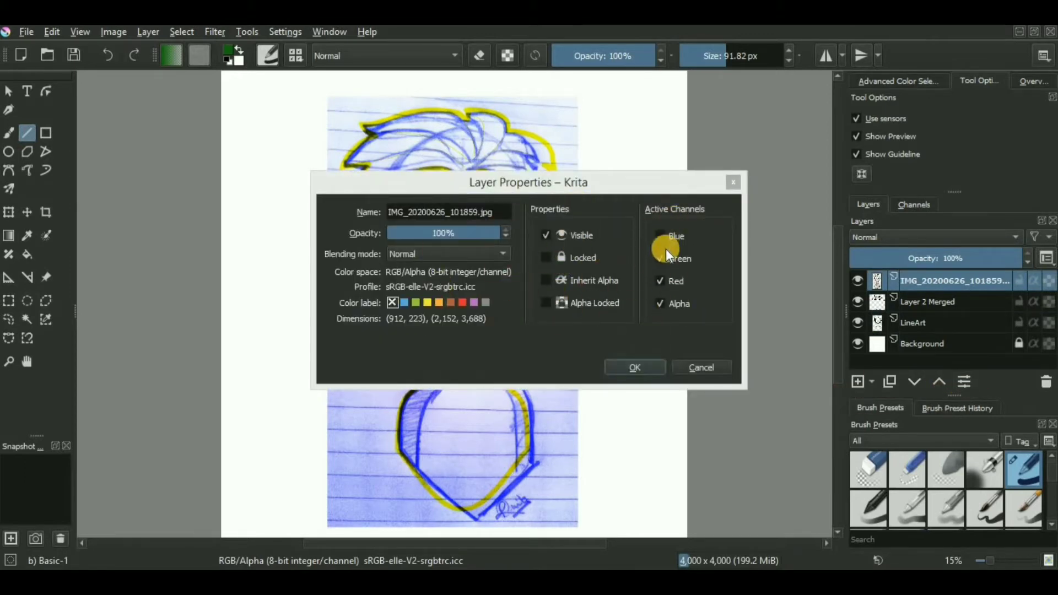
click(733, 184)
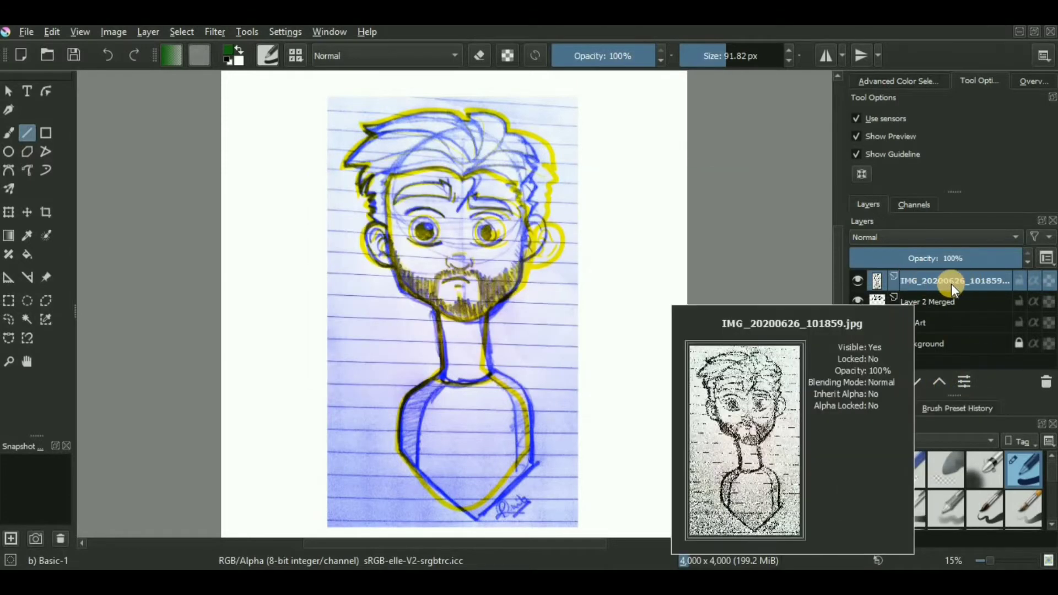
- Add a new paint layer at the top of the stack and hide the sketch photo layer
click(891, 382)
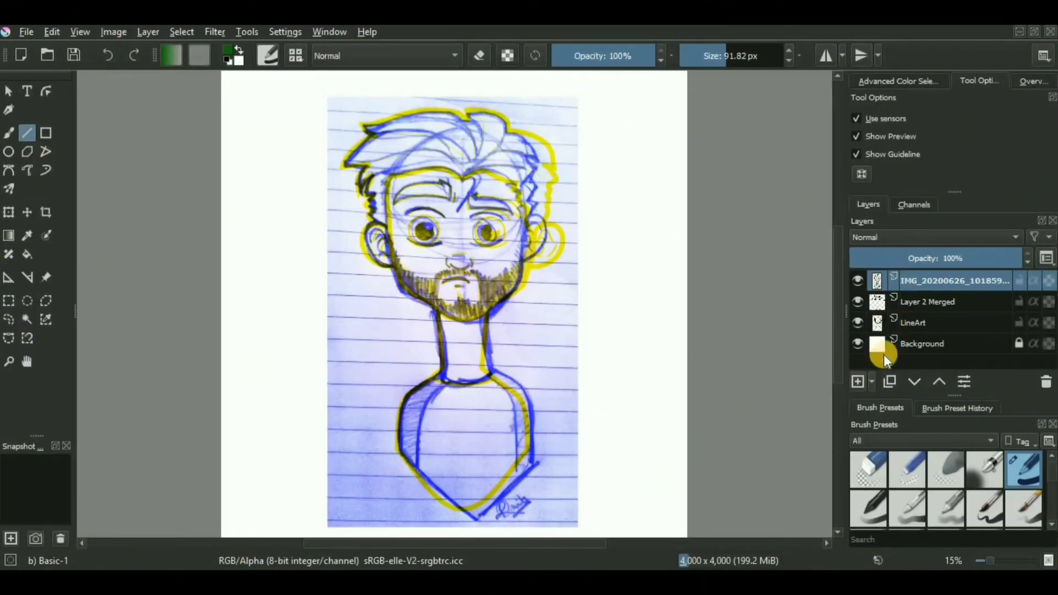
click(857, 380)
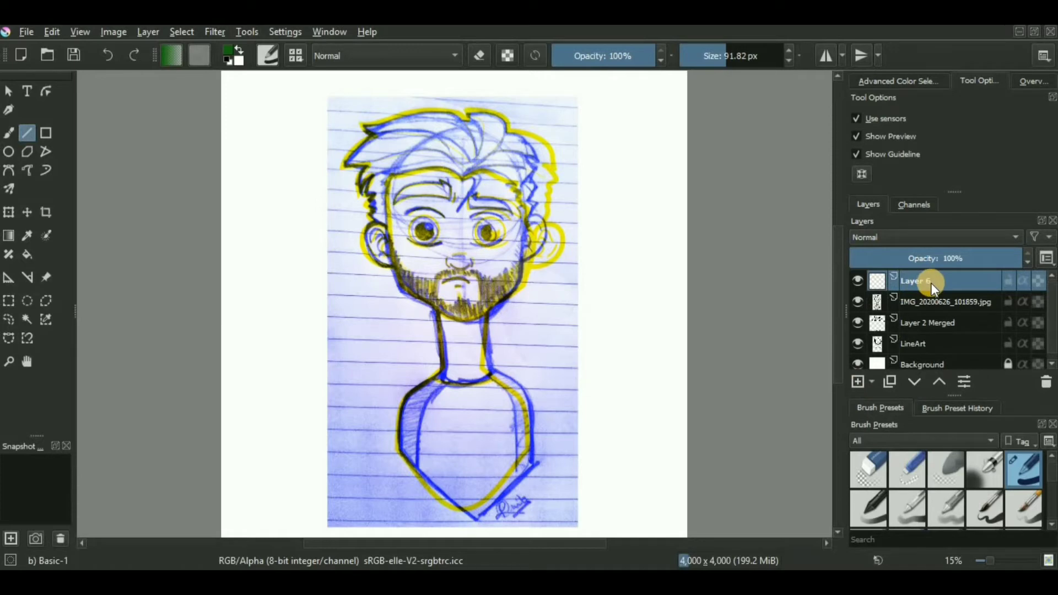
click(859, 302)
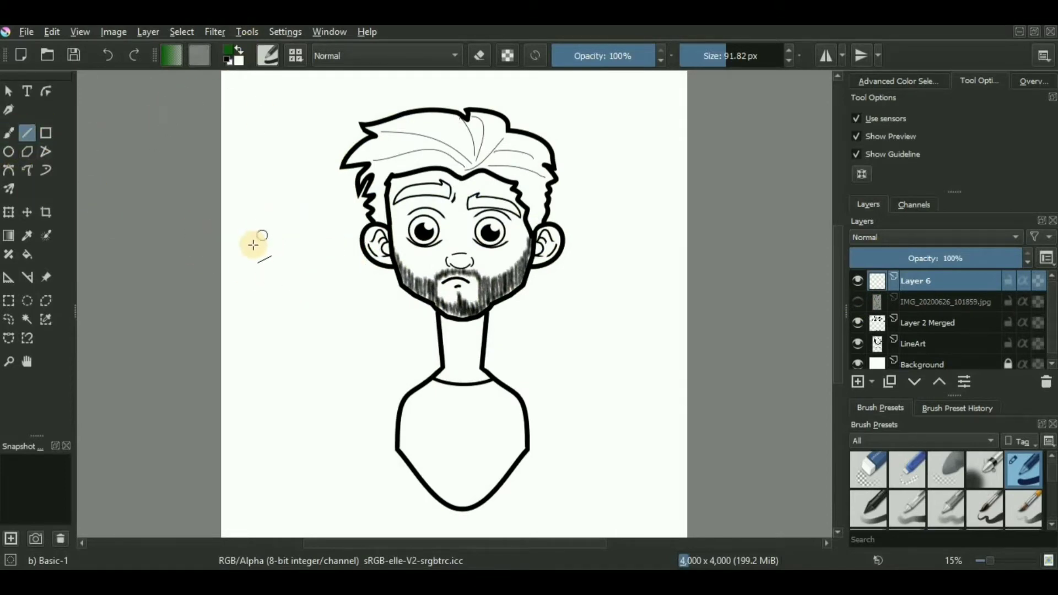
- On the new layer, draw a dark green diagonal line beside the character and cross it with a bright green (#09ff00) line
mouse_move(252, 242)
mouse_down()
mouse_move(359, 354)
mouse_move(406, 366)
mouse_up()
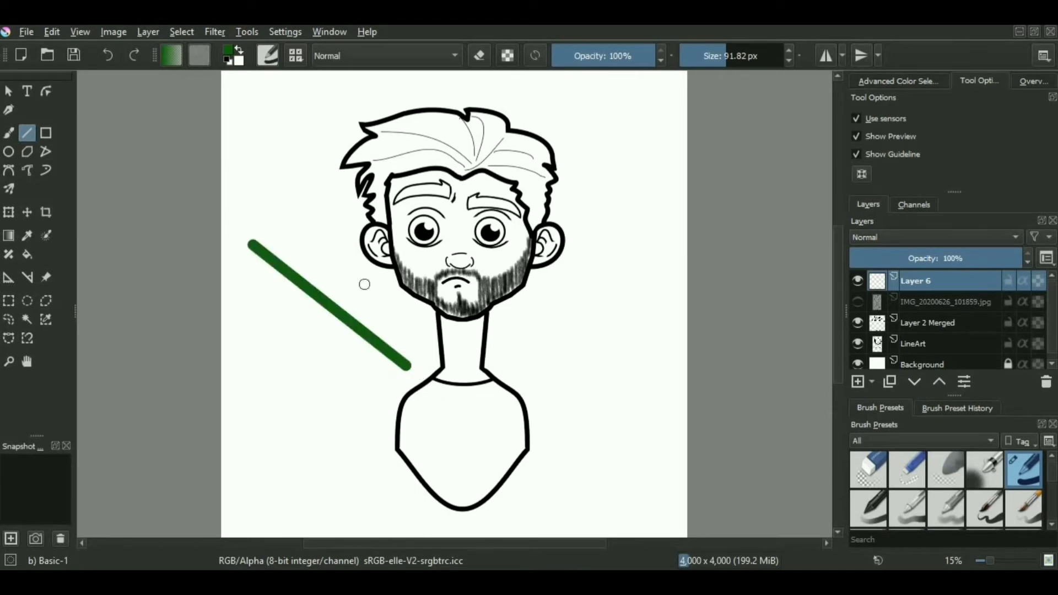
click(224, 50)
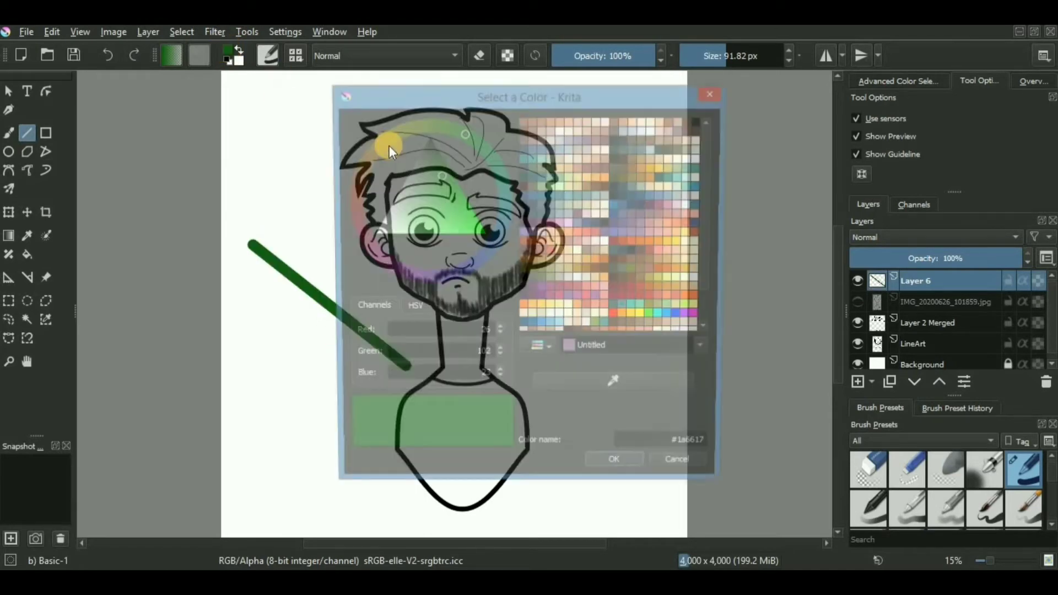
click(503, 255)
click(623, 475)
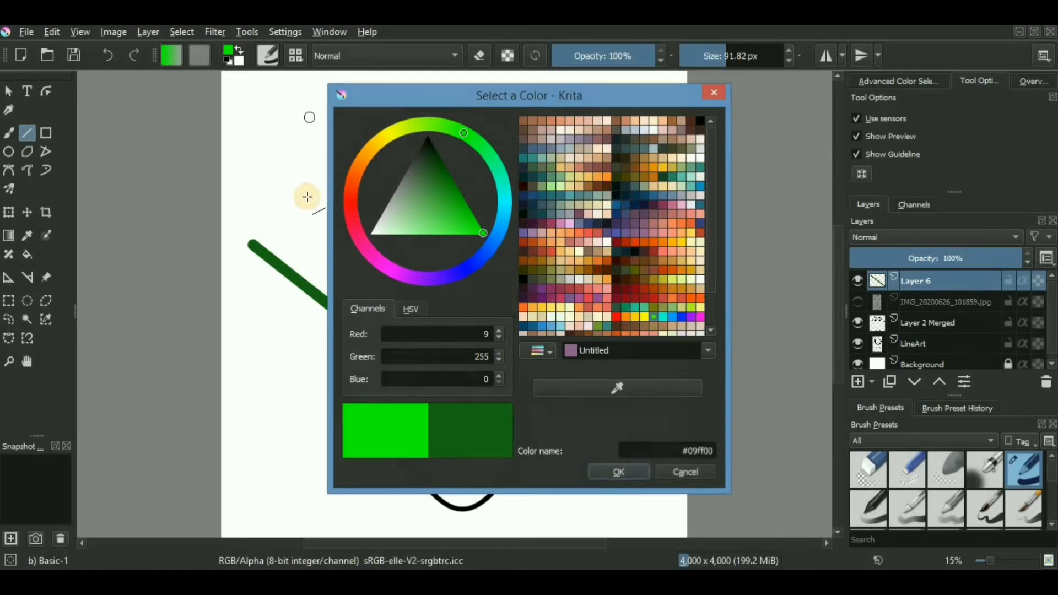
drag(306, 195, 280, 313)
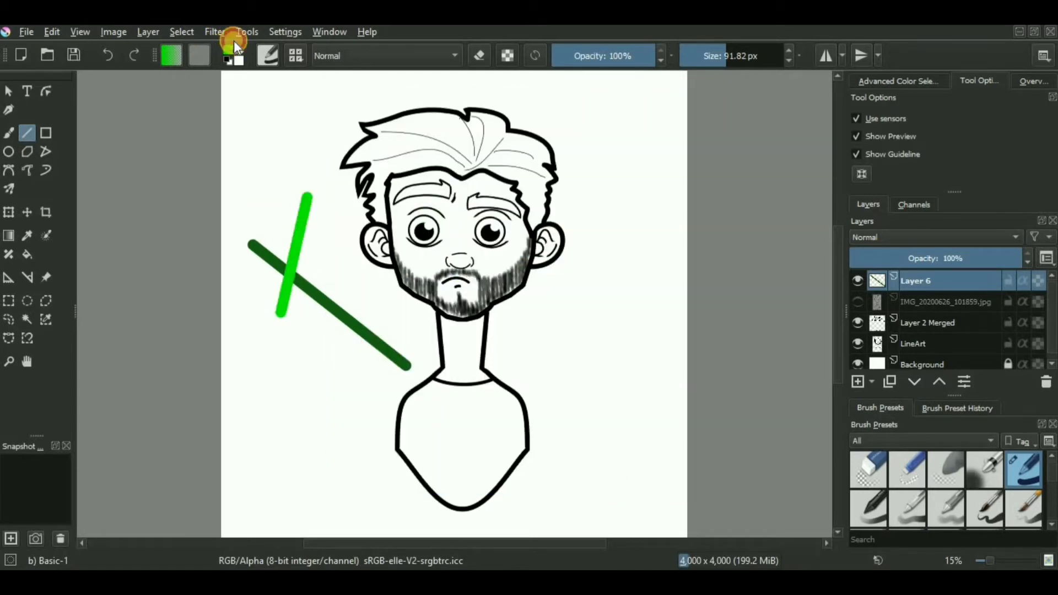
- Draw an orange-red (#ff3500) straight line and a magenta straight line across the dark green one
click(234, 42)
click(348, 184)
click(618, 471)
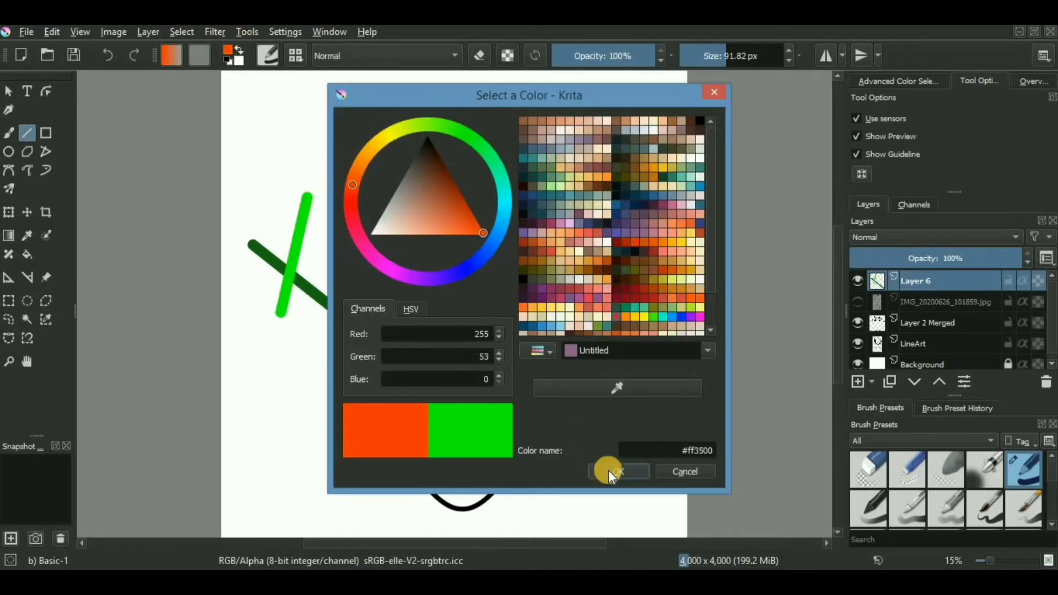
drag(401, 326, 382, 425)
click(228, 50)
click(386, 268)
click(619, 471)
drag(334, 248, 352, 384)
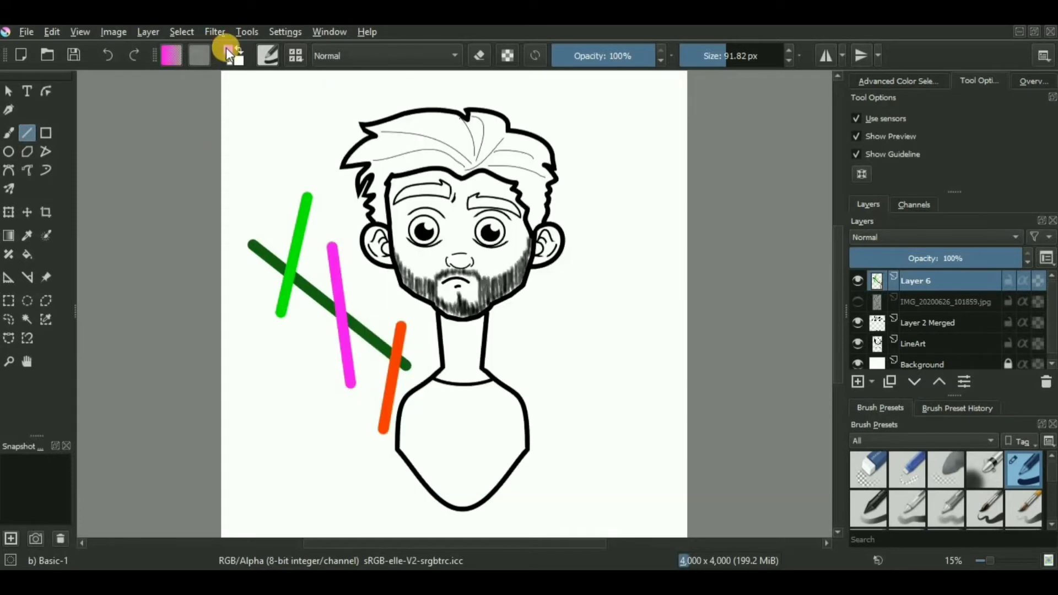
- Add a horizontal cyan line and a slightly slanted yellow line over the other coloured lines
click(226, 48)
click(503, 204)
click(618, 471)
drag(266, 306, 336, 307)
click(627, 471)
drag(280, 341, 409, 380)
- Set the foreground colour to red and draw a long diagonal line across the coloured lines
click(226, 50)
click(351, 196)
click(618, 472)
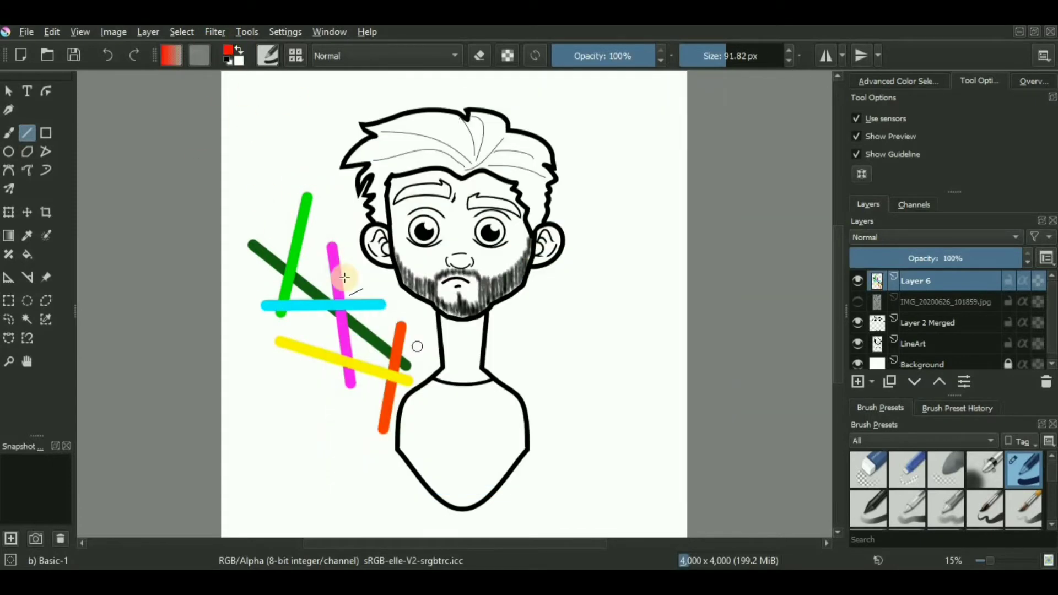
drag(269, 189, 412, 412)
- Hide the Layer 2 Merged, LineArt and Background layers so only the coloured lines' layer is shown
scroll(386, 375, up, 3)
scroll(466, 375, down, 2)
scroll(512, 308, down, 1)
scroll(529, 342, up, 1)
click(857, 322)
click(858, 343)
click(858, 364)
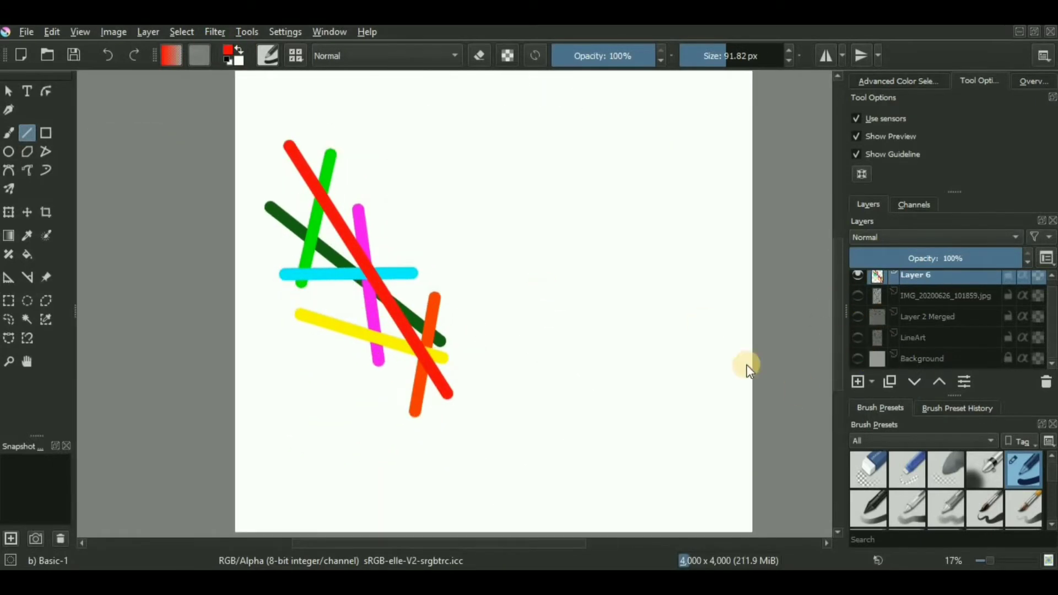
- Move the coloured lines to the middle of the canvas with the Transform tool and show the Background layer
click(11, 212)
drag(412, 332, 551, 352)
key(Return)
click(857, 358)
scroll(499, 283, down, 1)
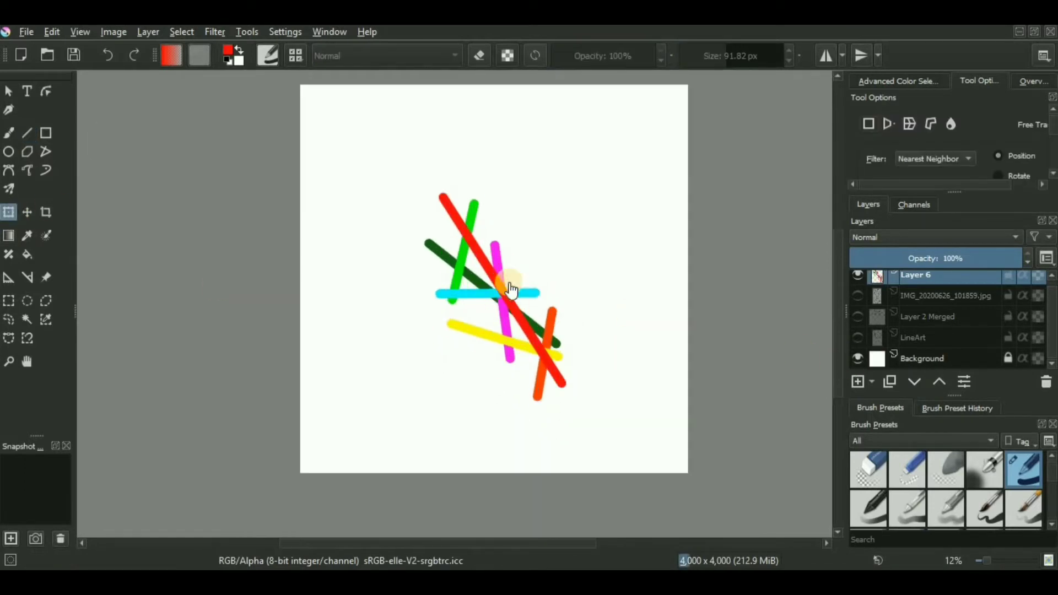
- Open the layer styles of Layer 6 and review the Drop Shadow, Inner Shadow, Outer Glow, and Bevel and Emboss settings
scroll(909, 303, up, 1)
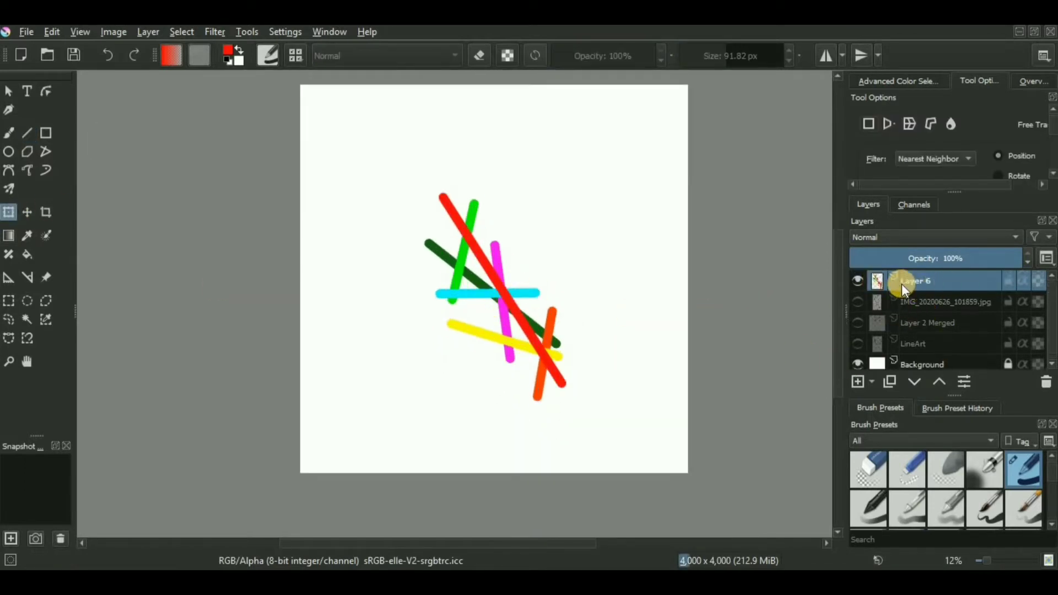
mouse_move(941, 280)
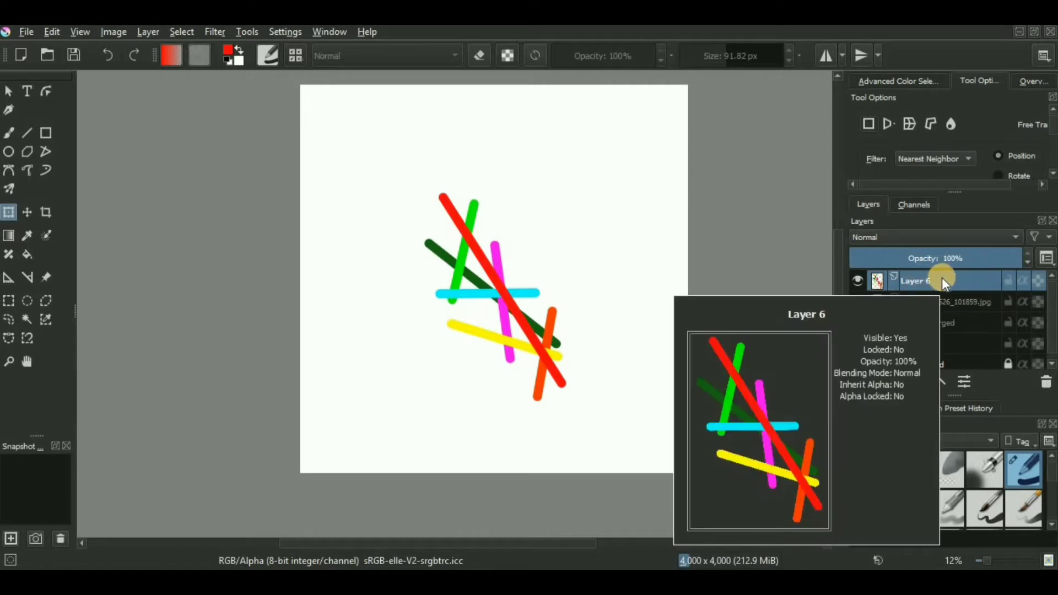
right_click(941, 280)
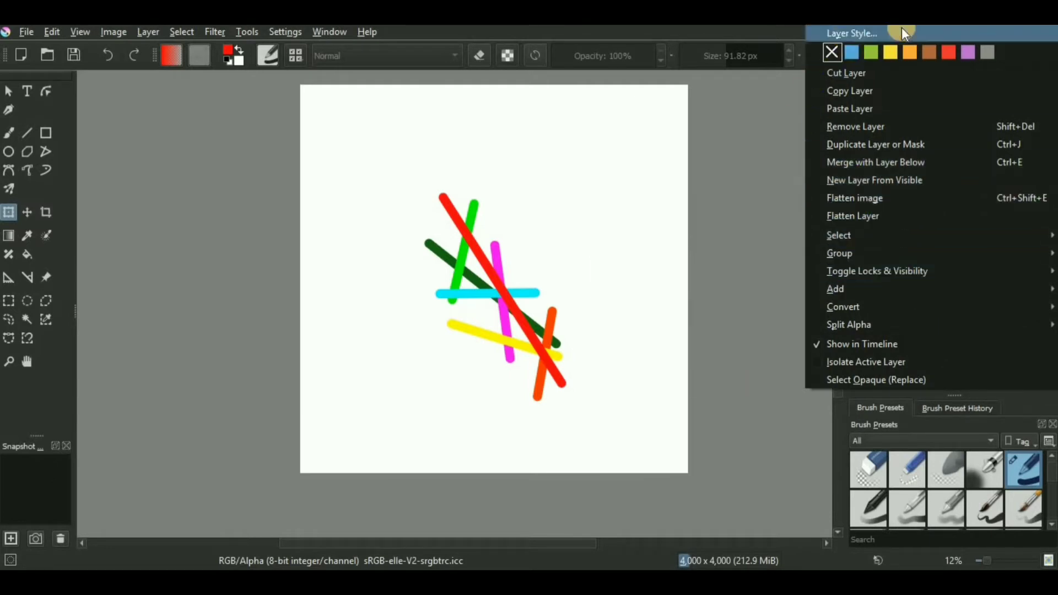
click(886, 36)
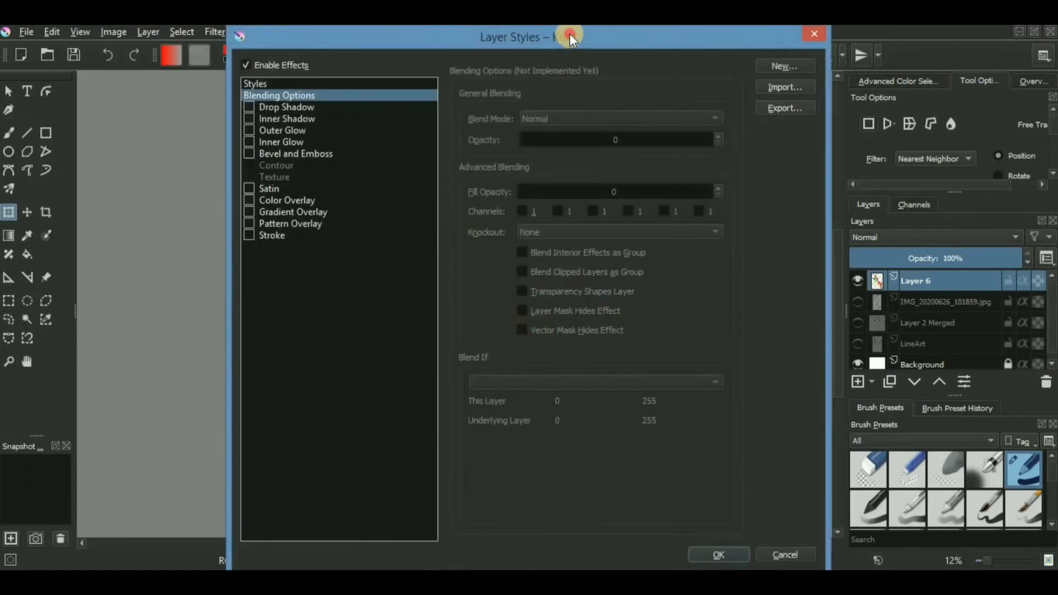
drag(569, 35, 953, 53)
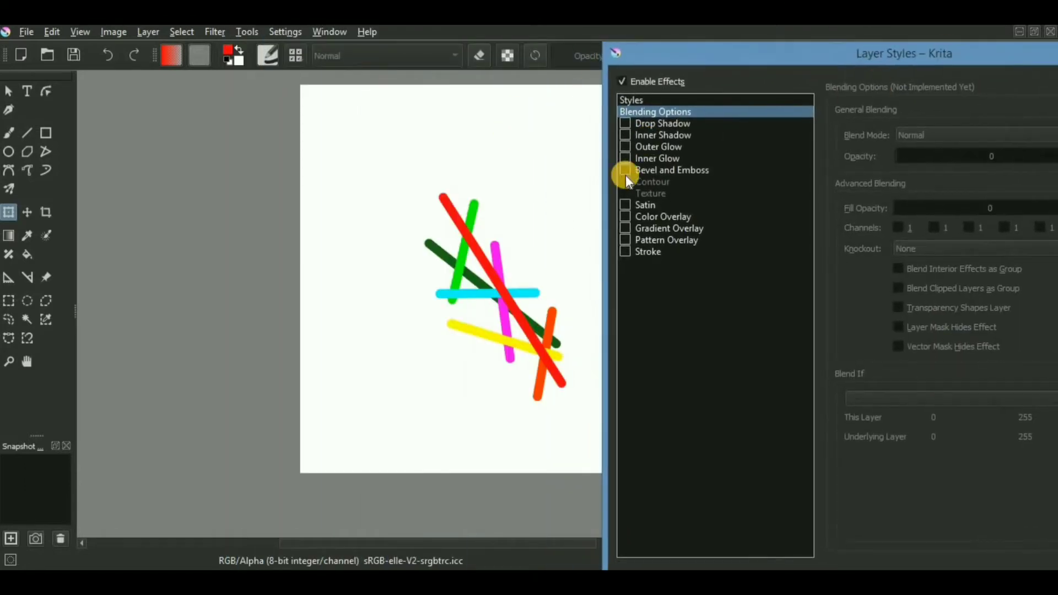
click(652, 125)
click(663, 135)
click(666, 146)
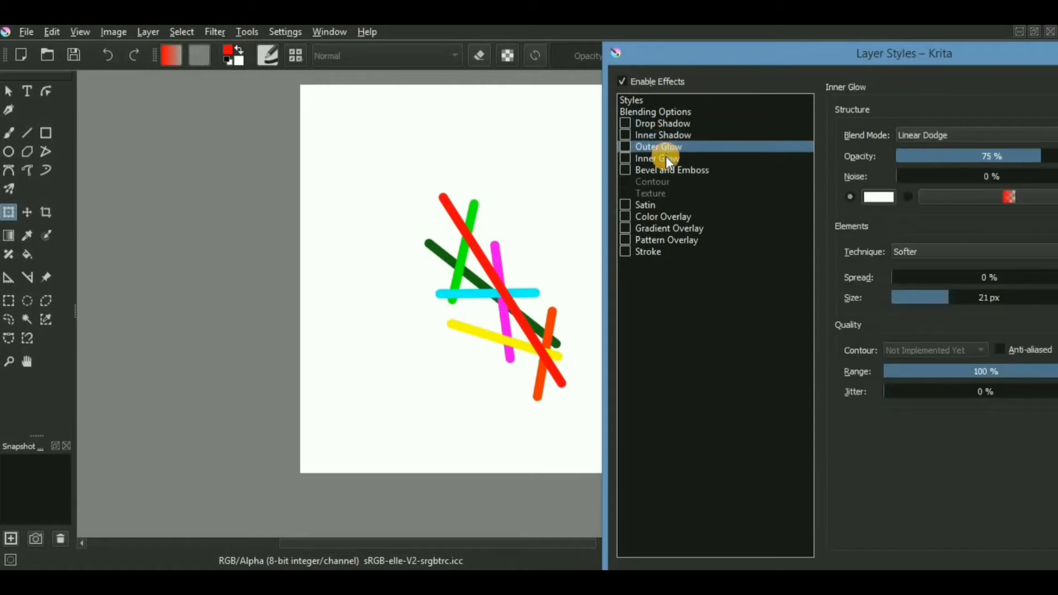
click(663, 169)
- Try a Drop Shadow with a different light angle on the coloured lines, turn it off and check Inner Shadow
click(624, 123)
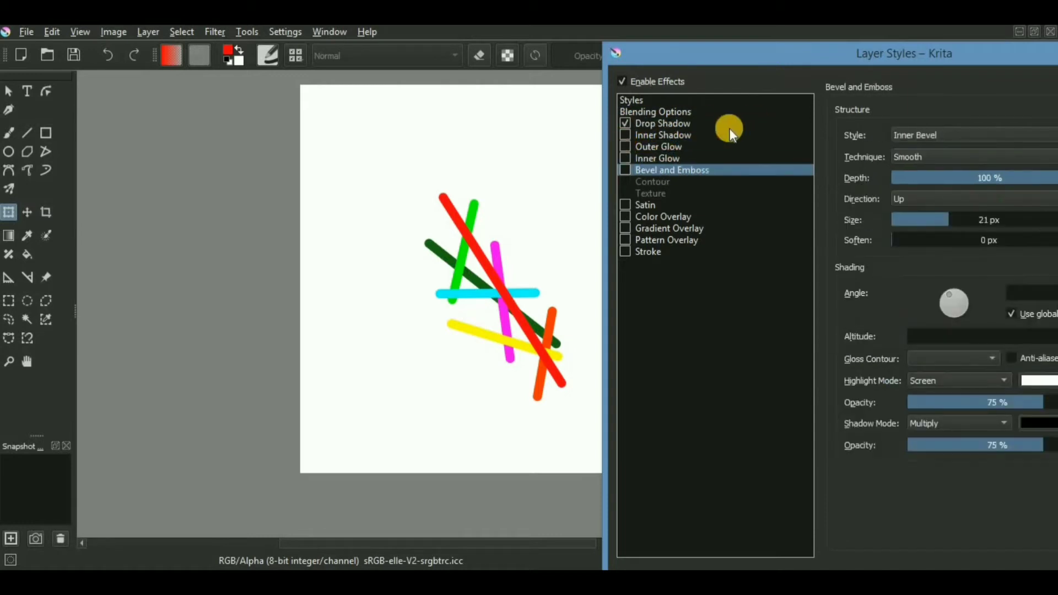
click(695, 123)
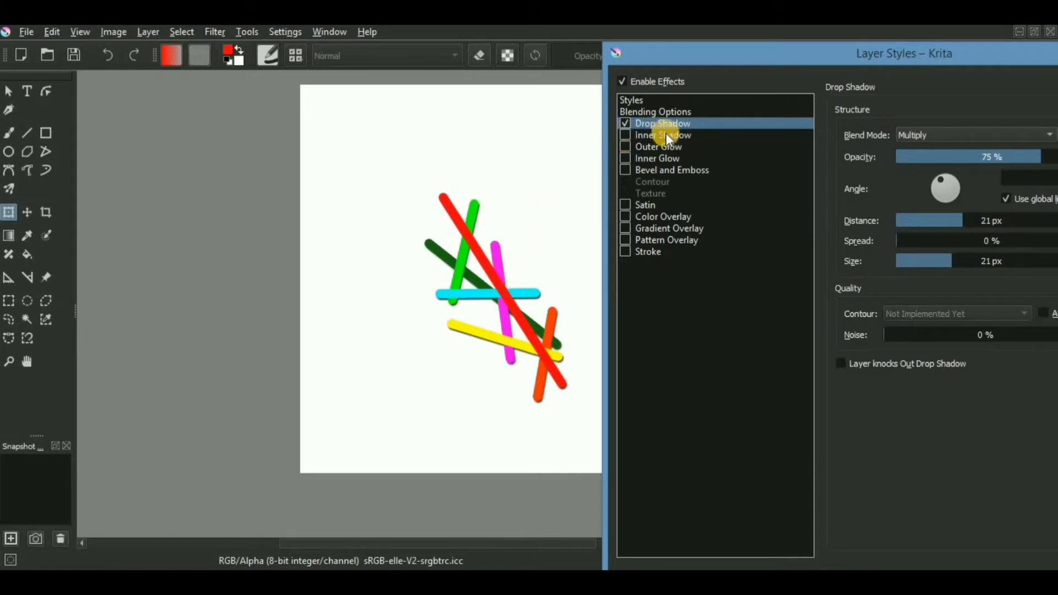
click(971, 185)
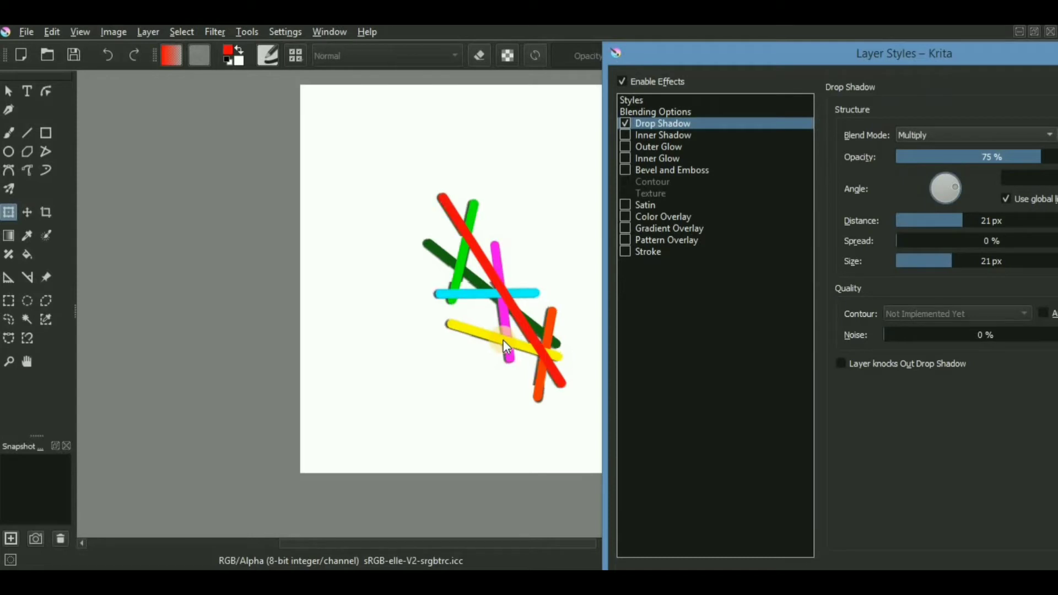
click(625, 125)
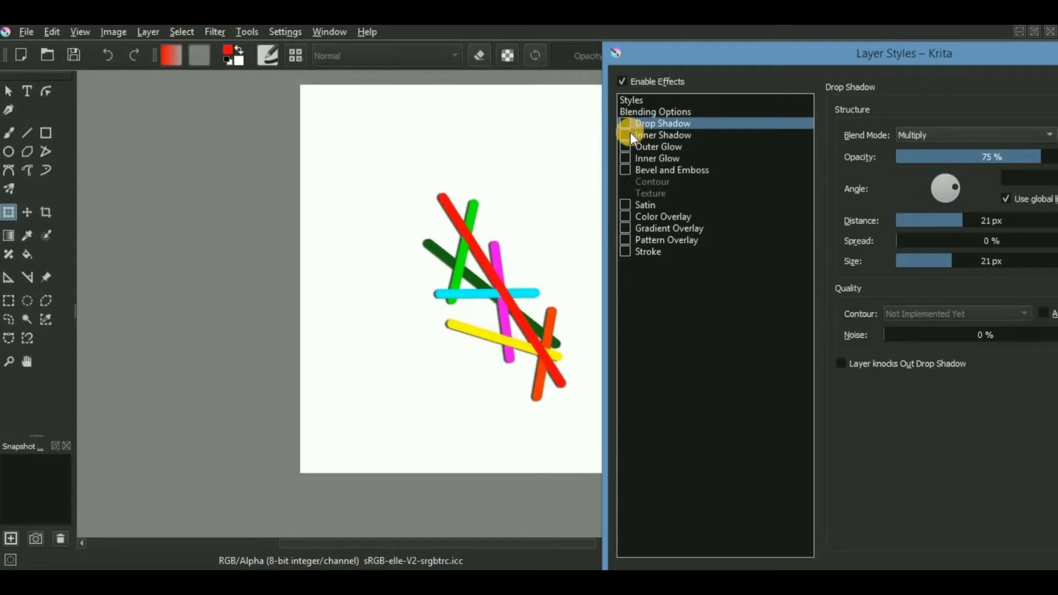
click(626, 135)
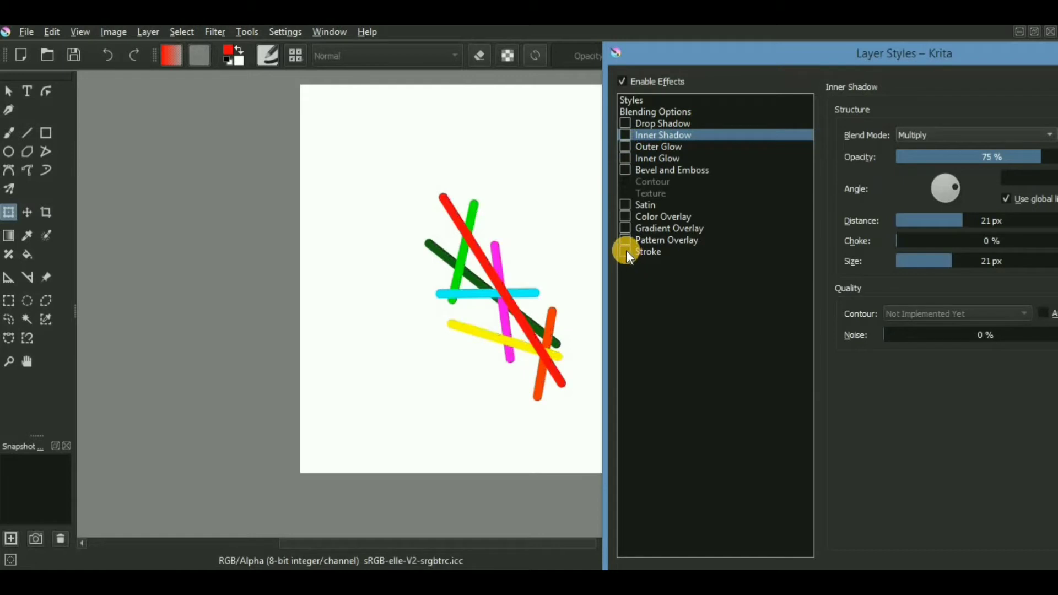
- Enable the Stroke effect on Layer 6 and change its outline colour from black to a slate blue
click(681, 251)
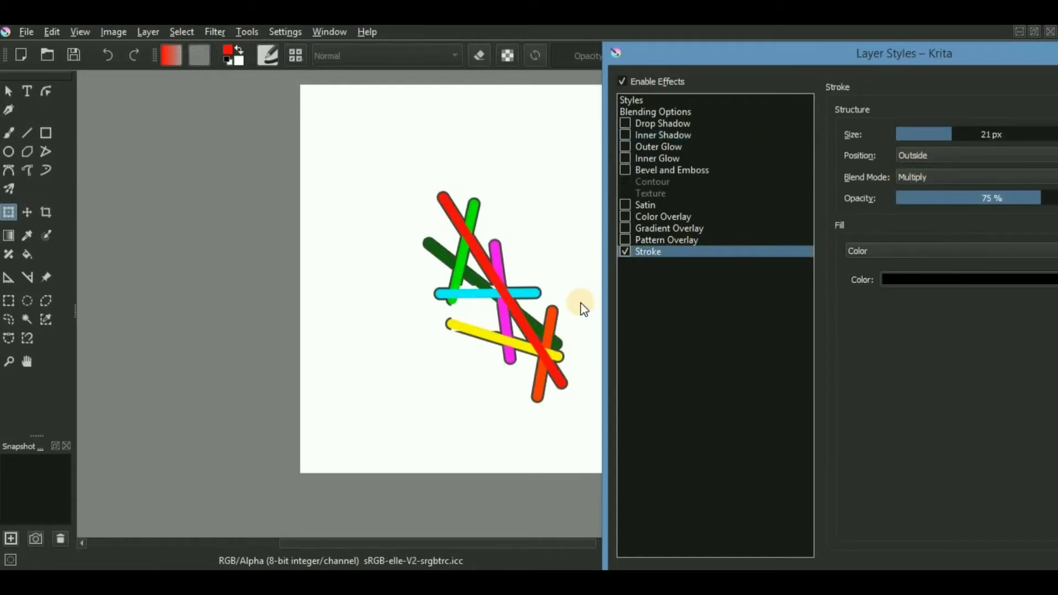
drag(658, 55, 908, 115)
click(987, 287)
click(788, 269)
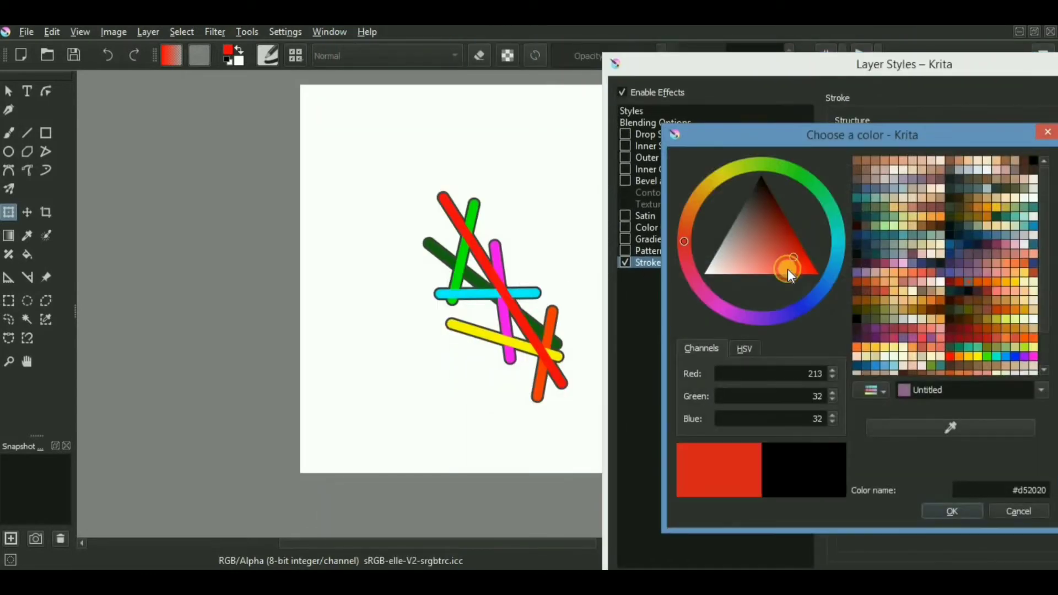
click(822, 191)
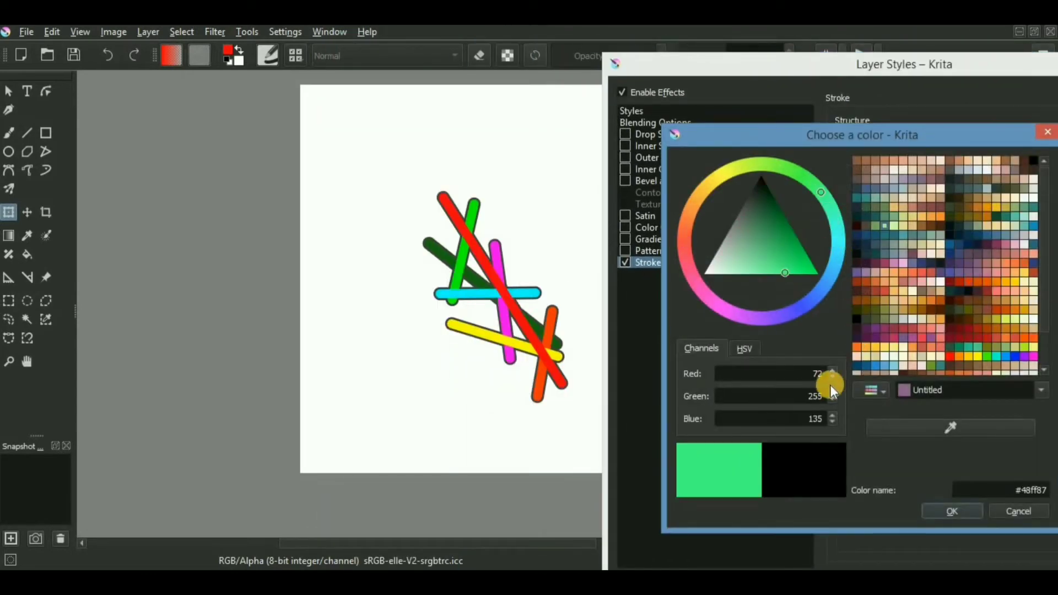
click(786, 203)
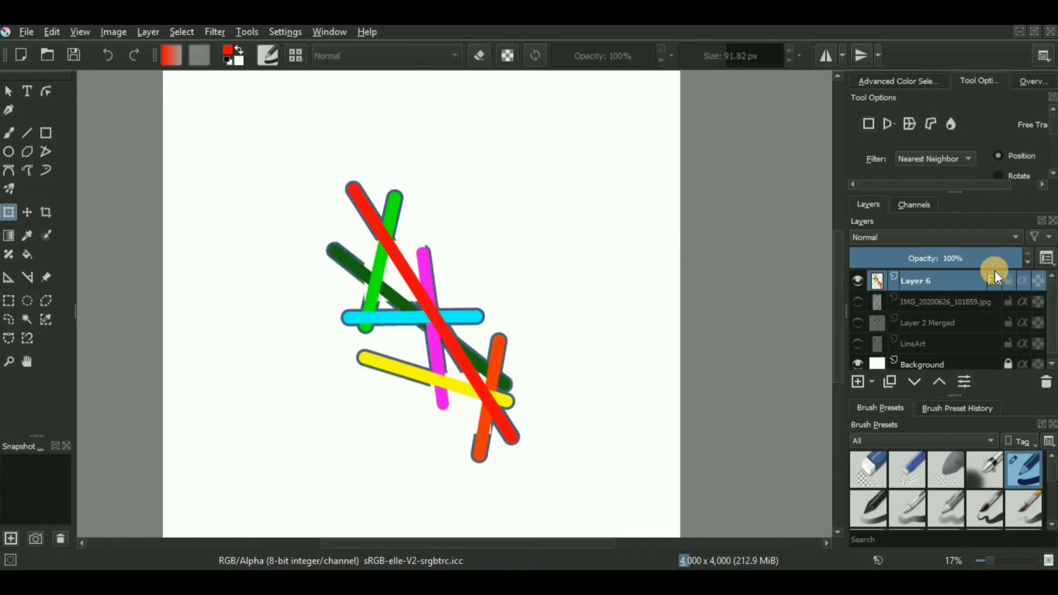
- Start a new filter mask on Layer 6 and expand the Adjust, Artistic and Blur filter categories
mouse_move(994, 270)
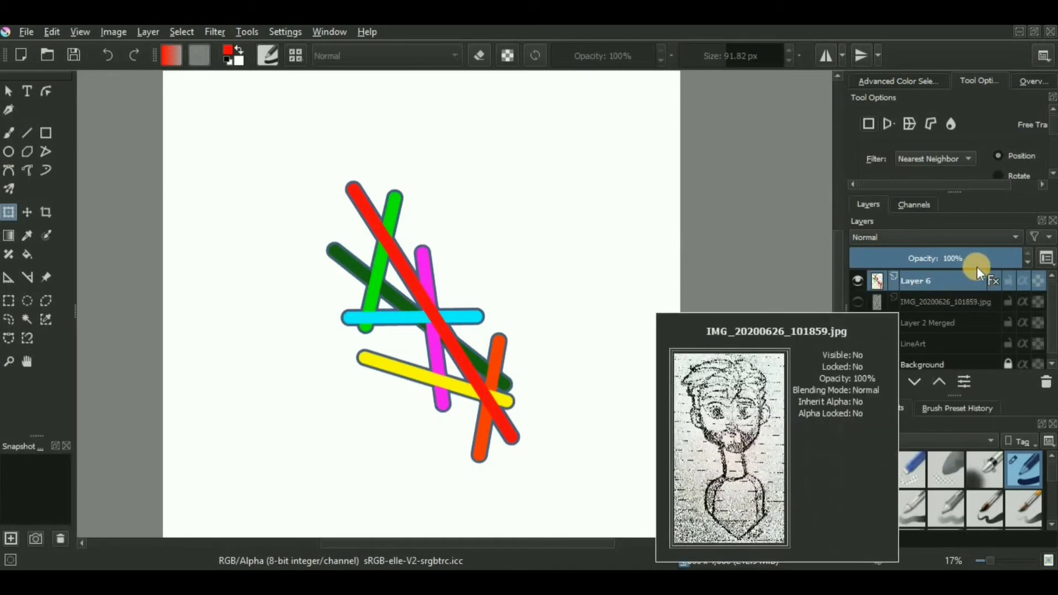
right_click(941, 273)
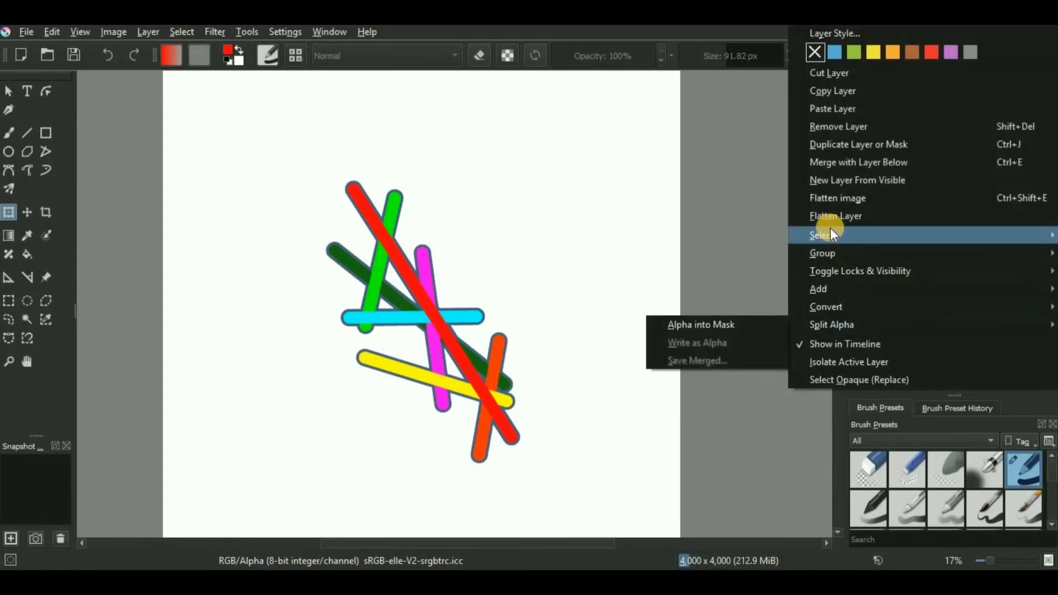
mouse_move(881, 227)
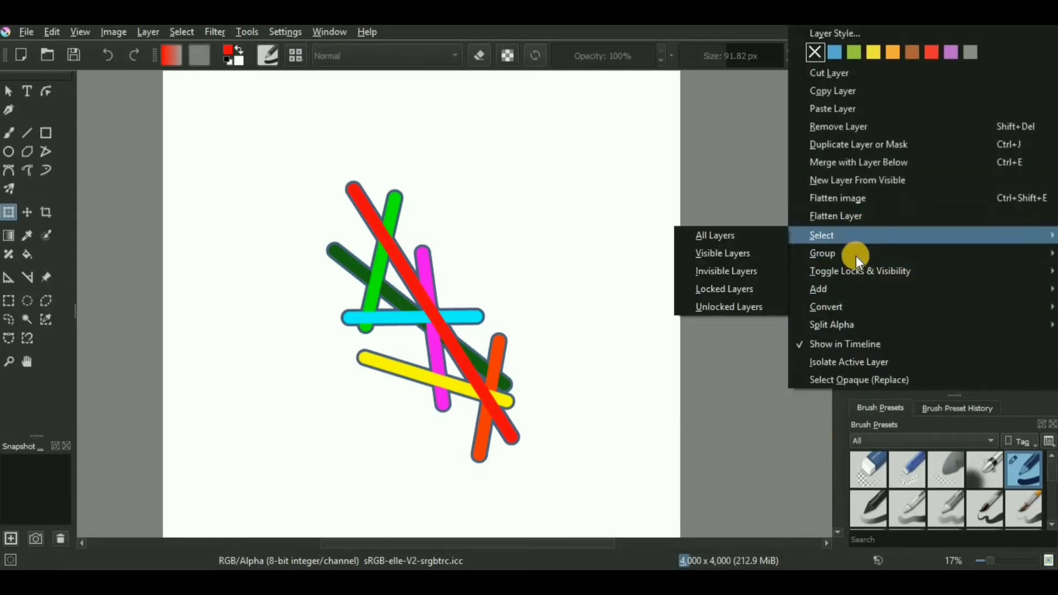
mouse_move(833, 287)
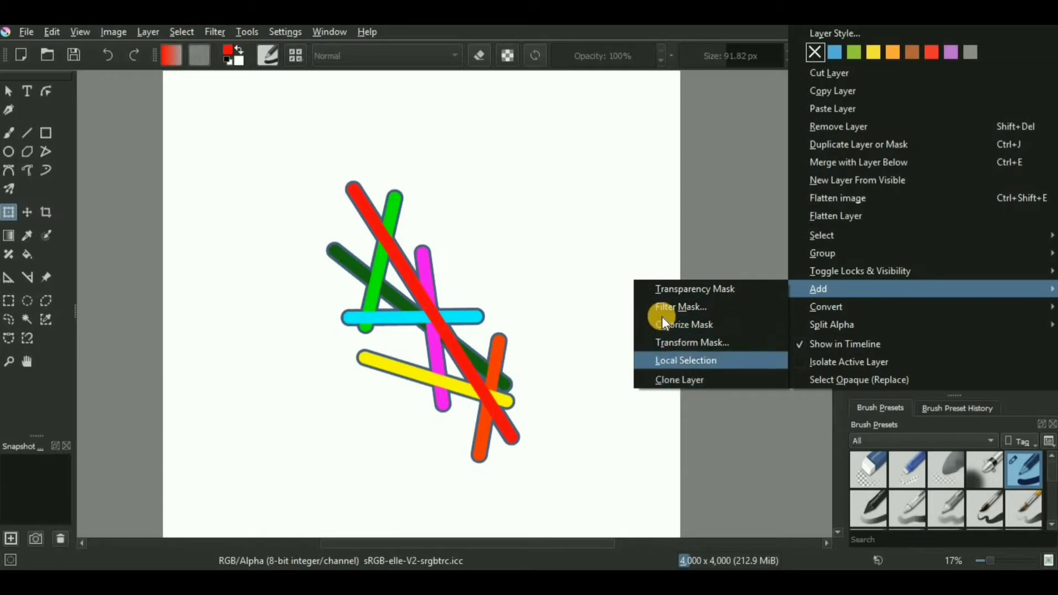
click(713, 306)
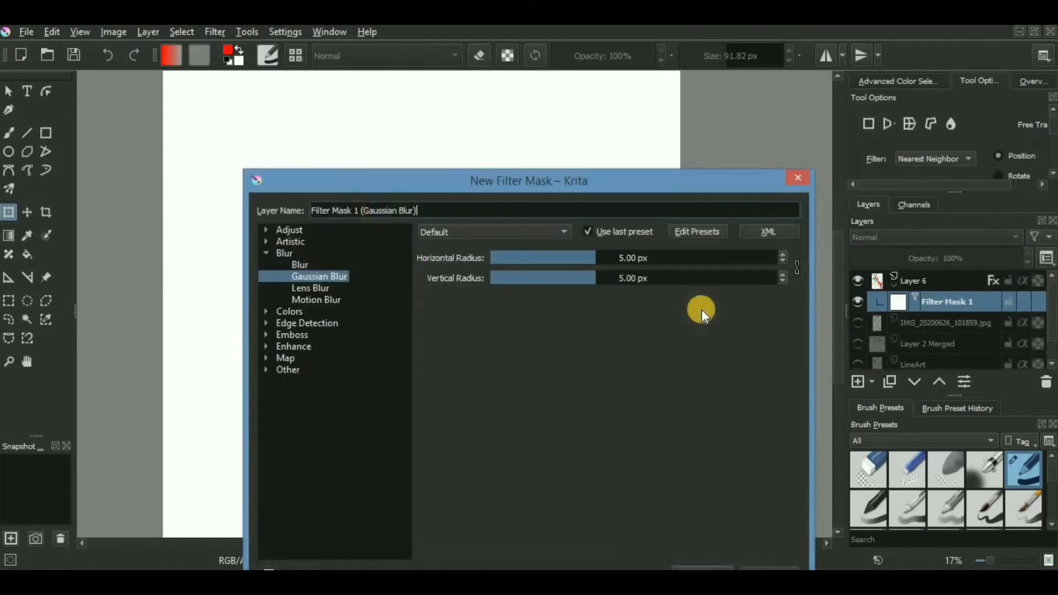
mouse_move(663, 184)
mouse_down()
mouse_move(849, 157)
mouse_move(915, 135)
mouse_move(999, 136)
mouse_up()
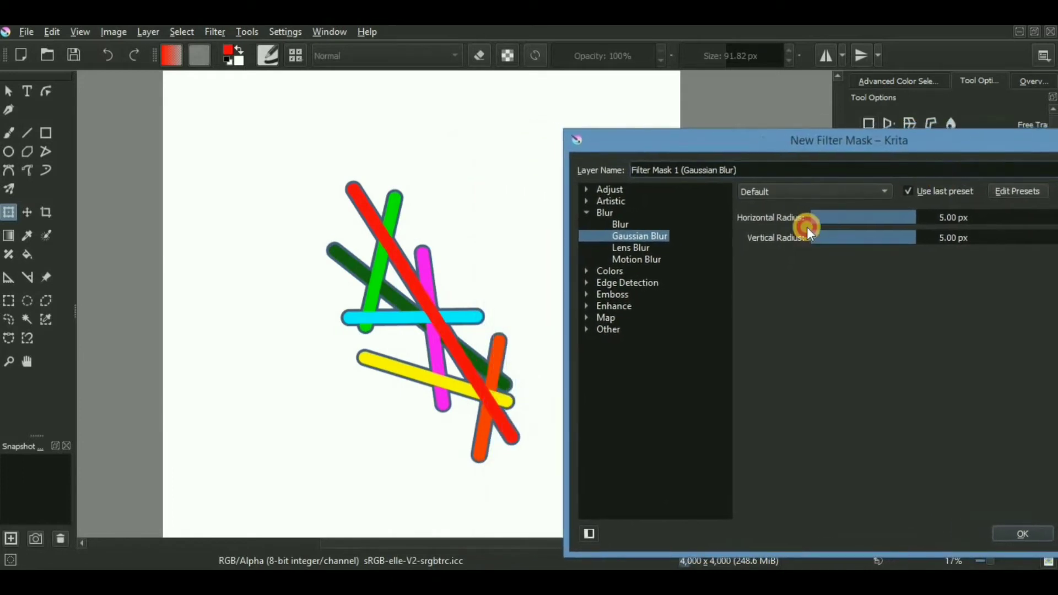
click(586, 212)
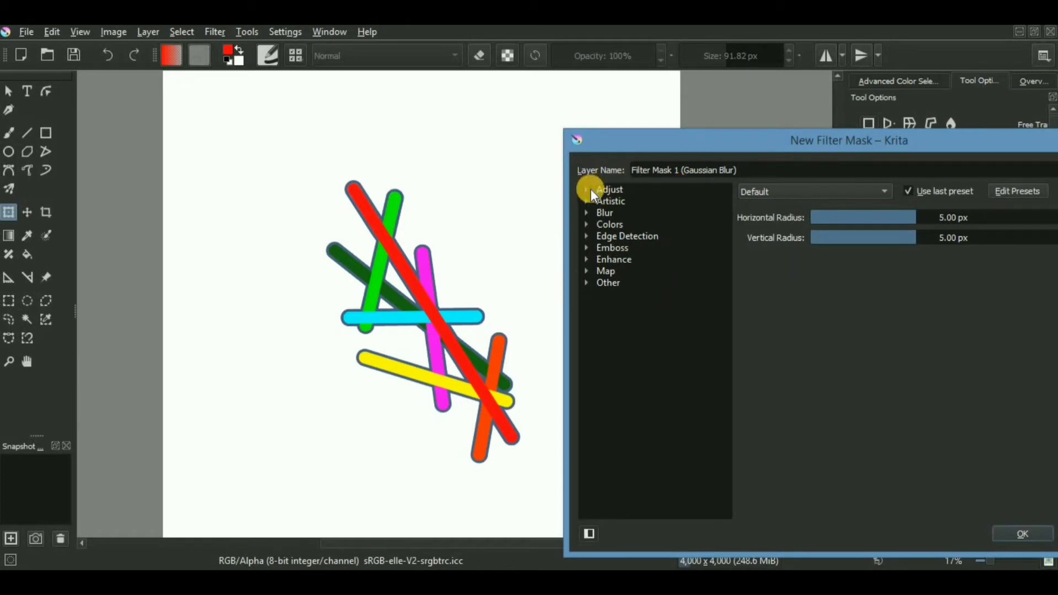
click(593, 193)
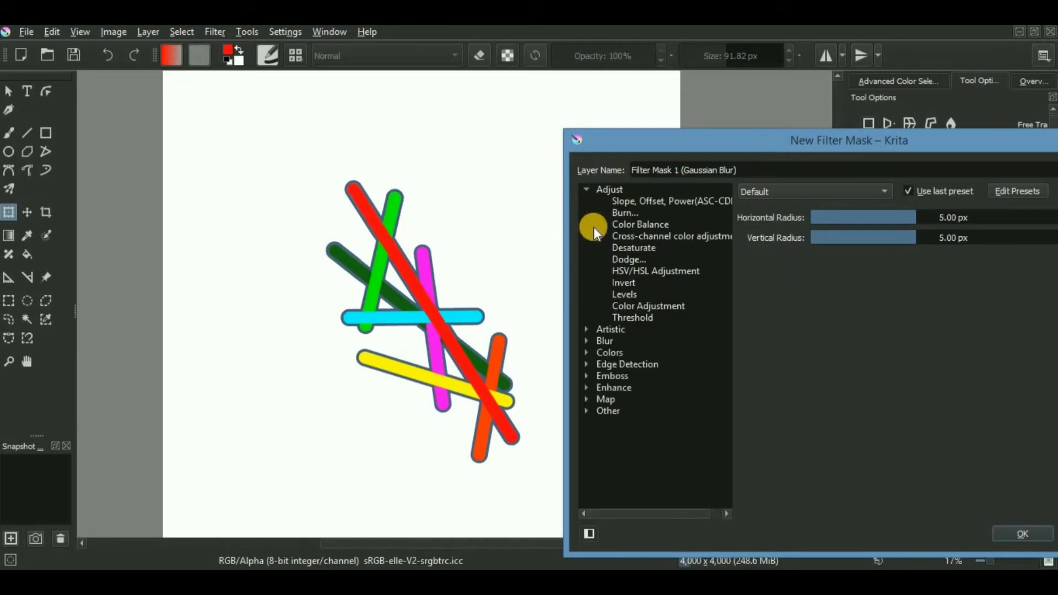
click(588, 327)
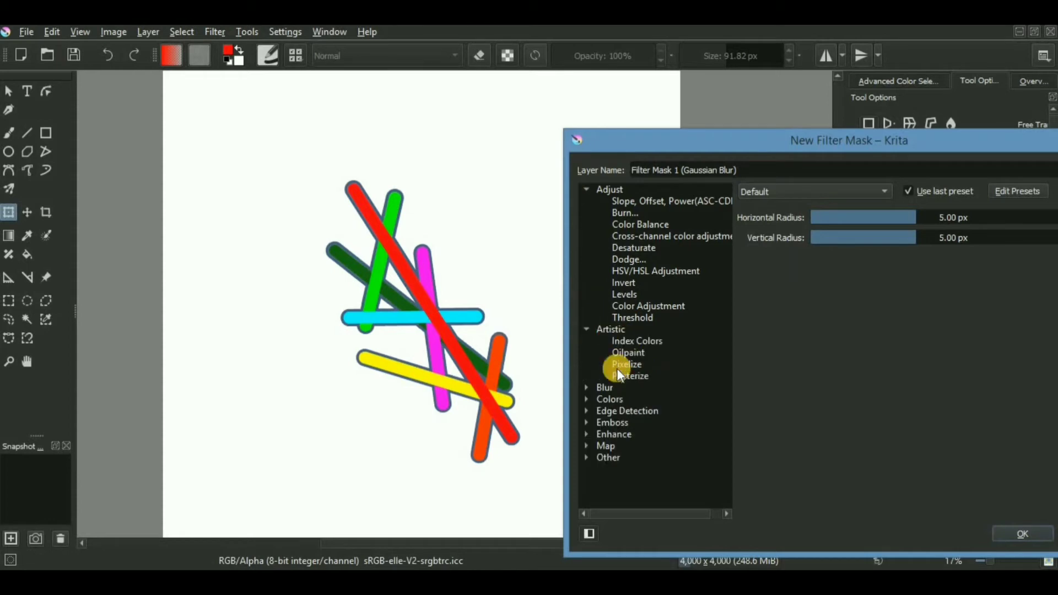
click(588, 385)
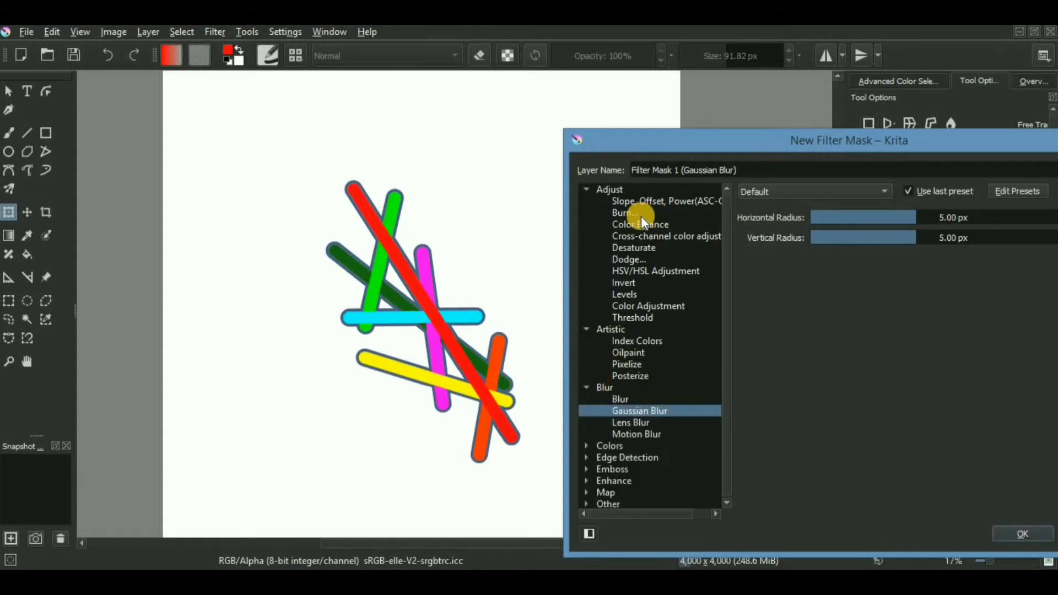
- Try the HSV/HSL Adjustment filter with altered hue, saturation and lightness, and restore its Default preset
click(669, 271)
mouse_move(918, 243)
mouse_down()
mouse_move(805, 246)
mouse_move(918, 241)
mouse_up()
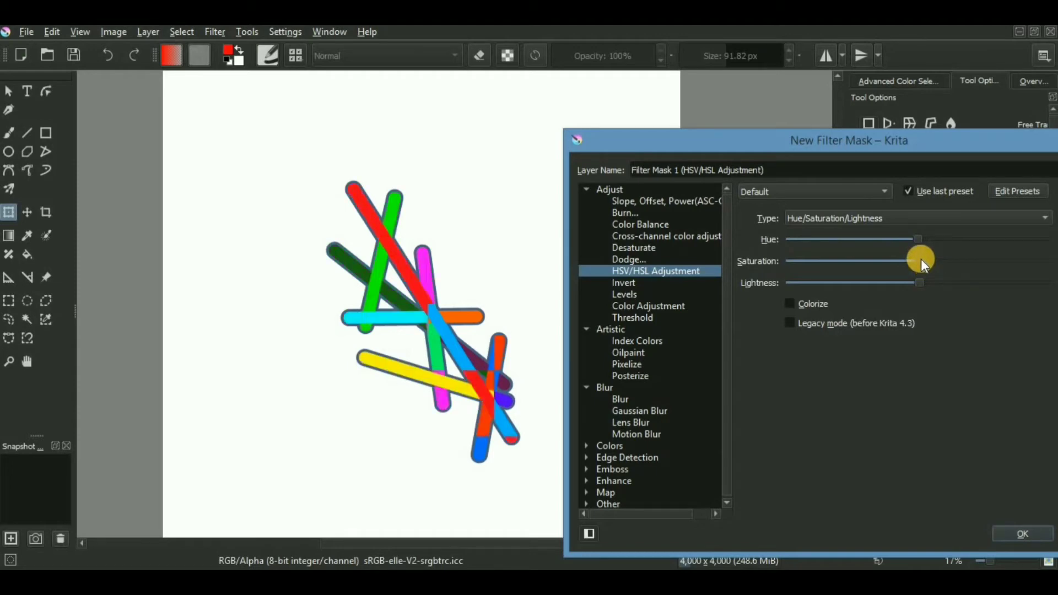
drag(921, 262, 867, 265)
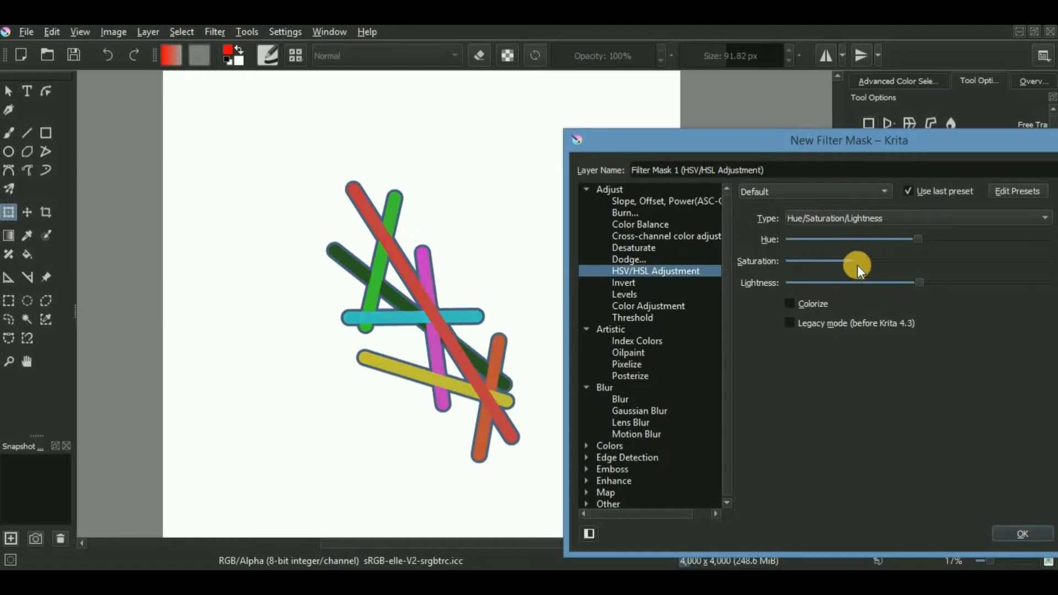
drag(858, 259, 983, 271)
drag(918, 280, 873, 280)
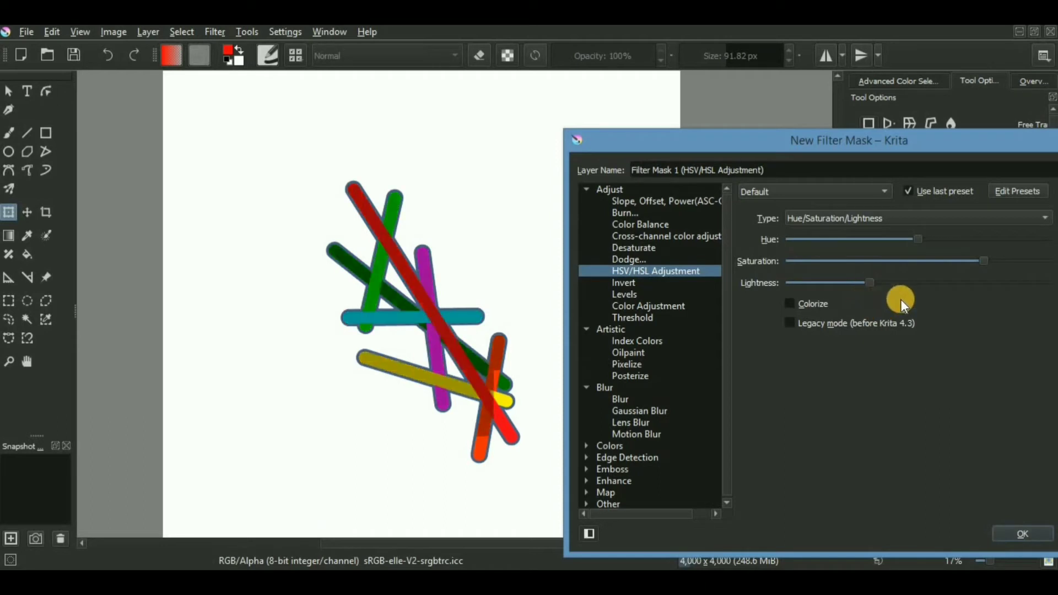
click(788, 189)
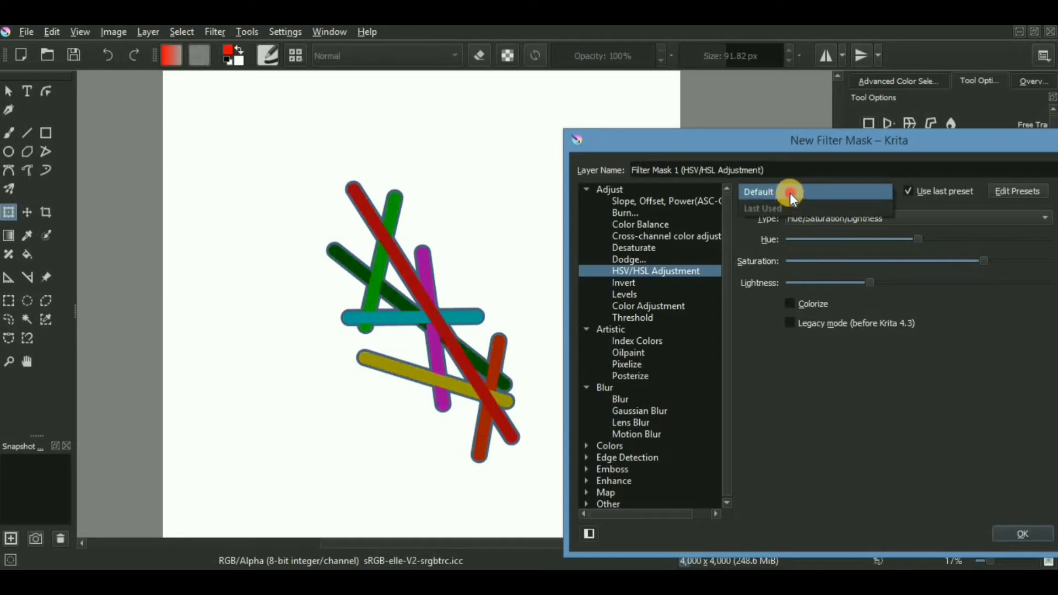
click(789, 193)
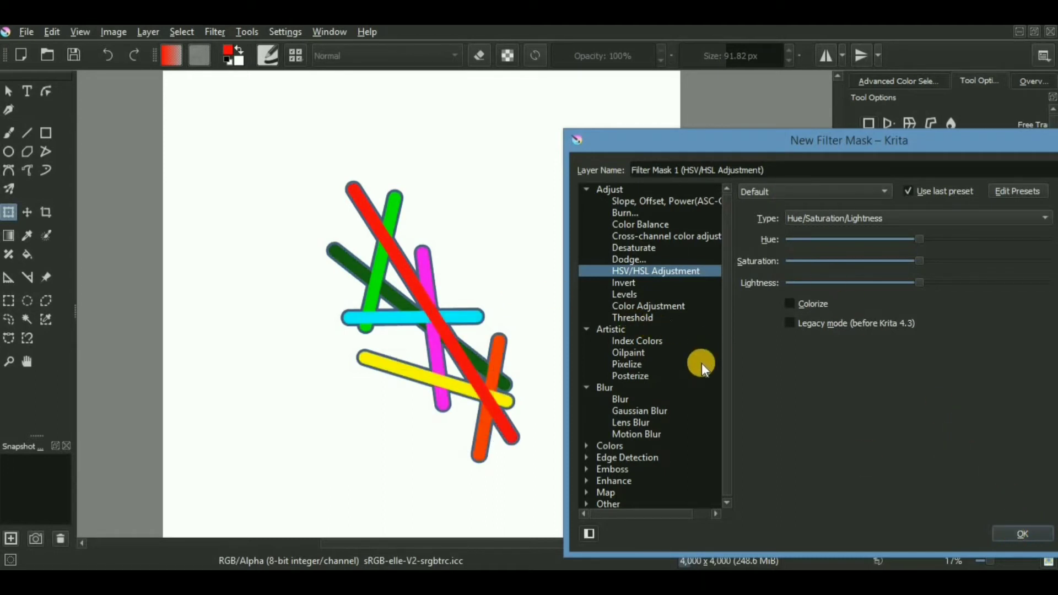
- Preview the Oilpaint, Pixelize and Posterize filters on the coloured lines
click(632, 353)
click(641, 363)
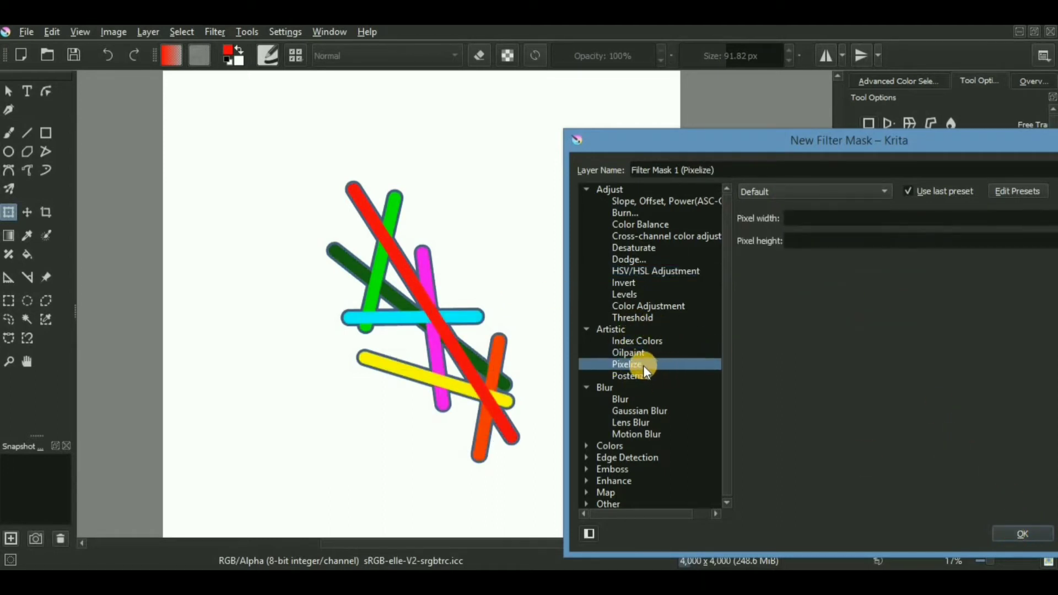
click(645, 375)
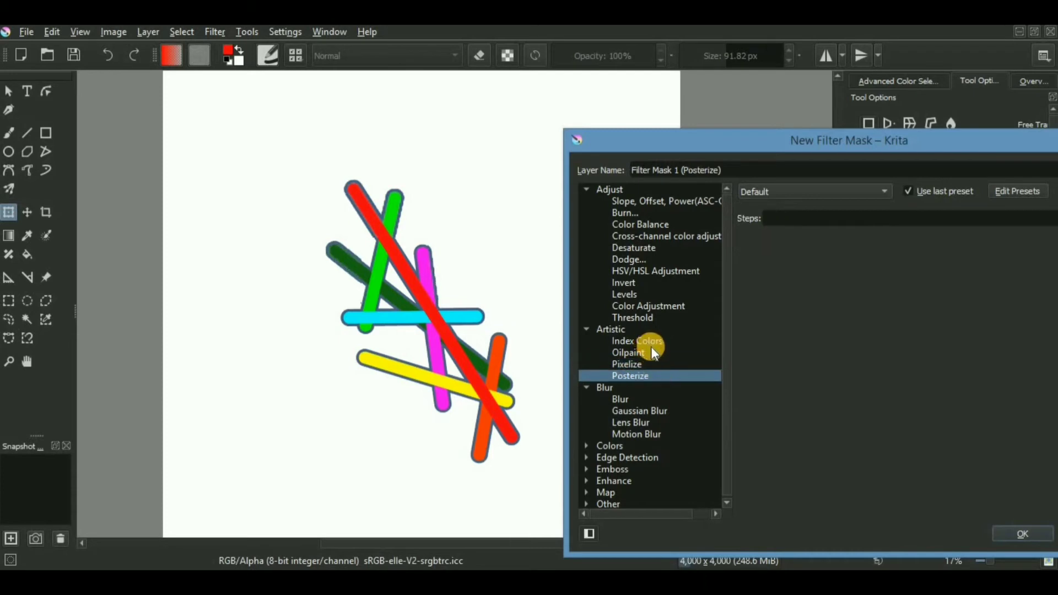
- Try a Gaussian Blur with a 17.39 px radius on the coloured lines and discard the filter mask
click(647, 409)
drag(904, 218, 968, 217)
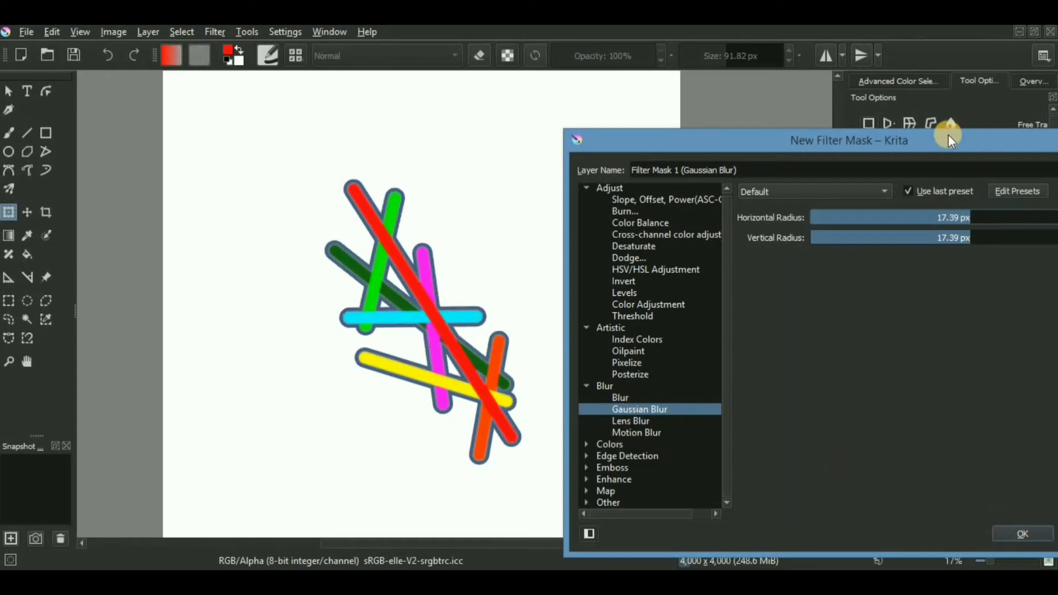
click(953, 522)
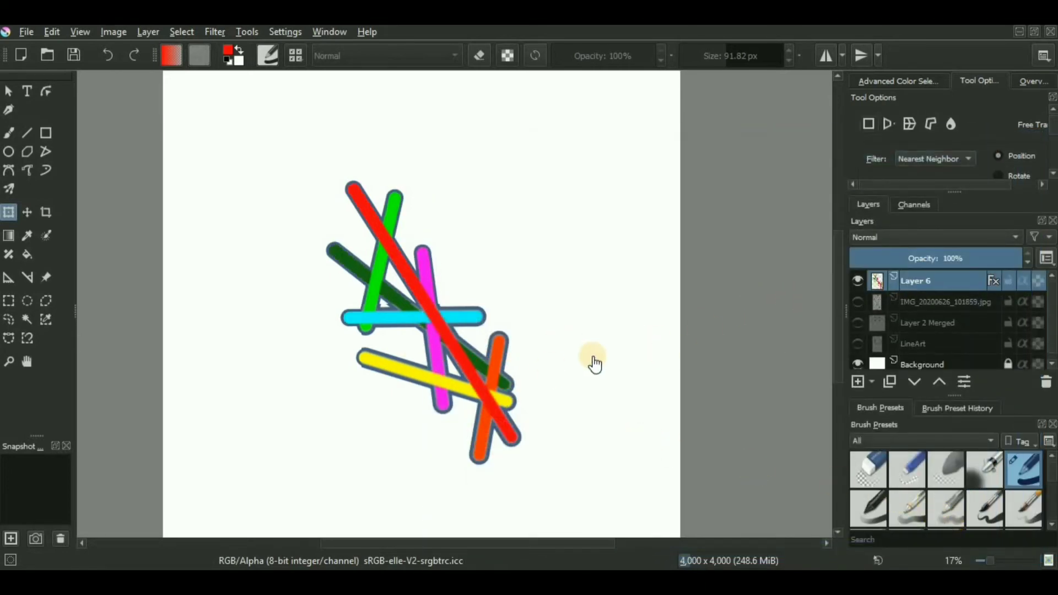
scroll(511, 361, up, 1)
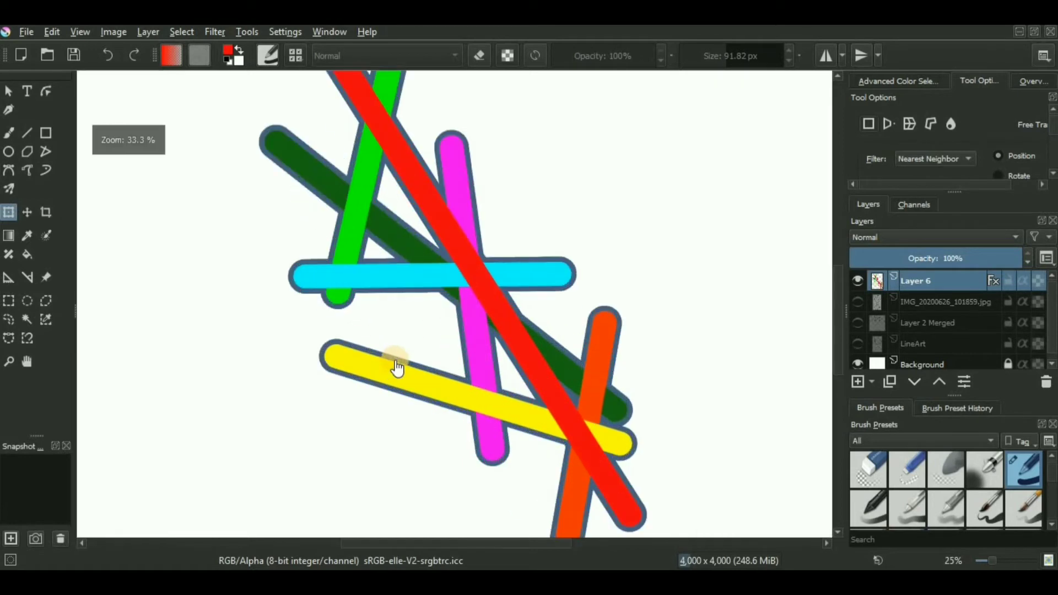
- Lock Layer 6 and try to draw a straight line on it with the Line tool
scroll(550, 363, down, 2)
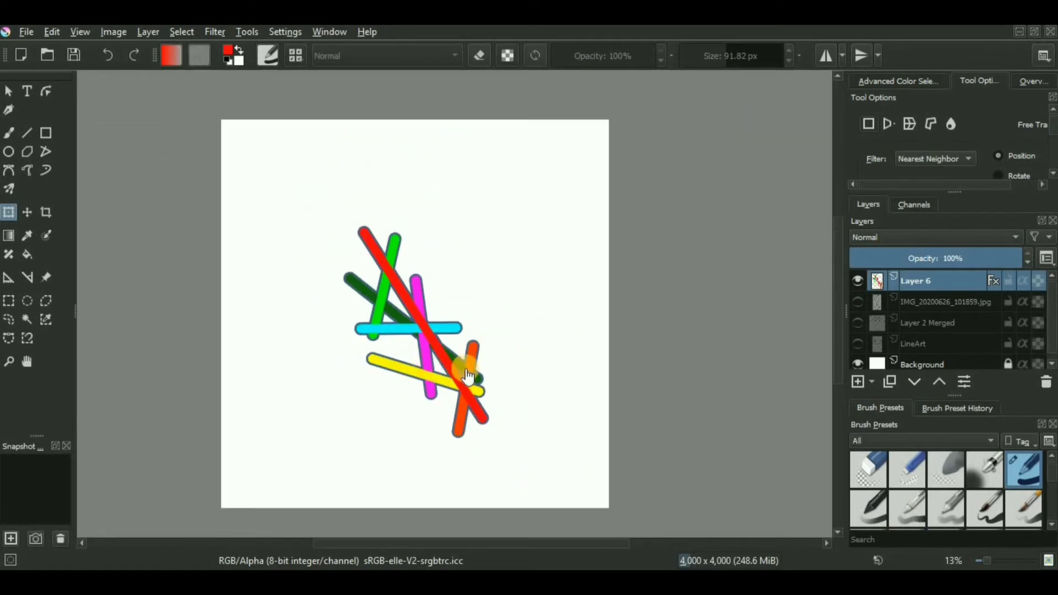
scroll(901, 320, down, 1)
mouse_move(901, 319)
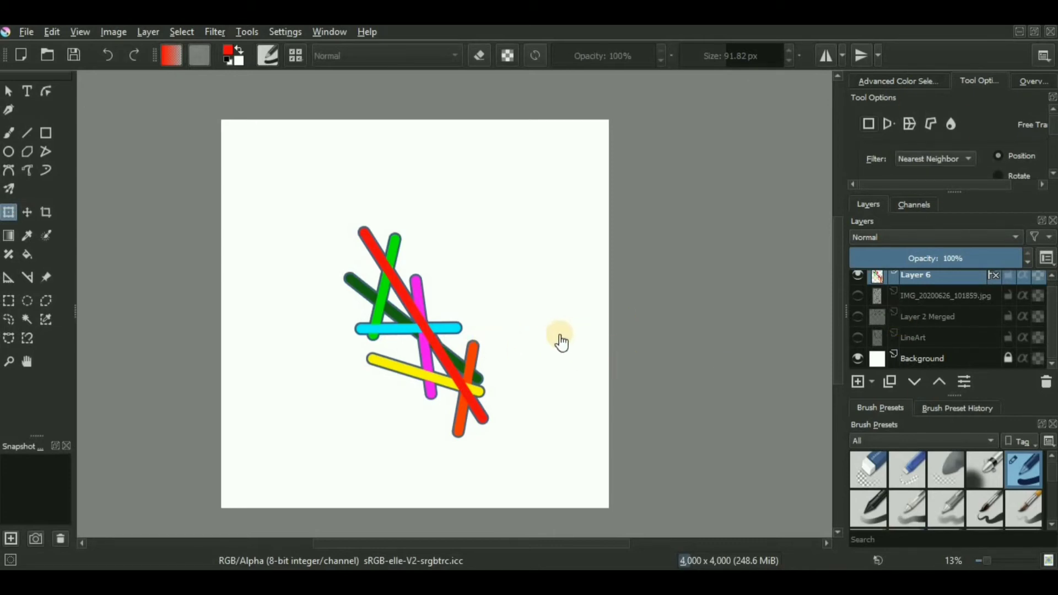
scroll(534, 331, up, 2)
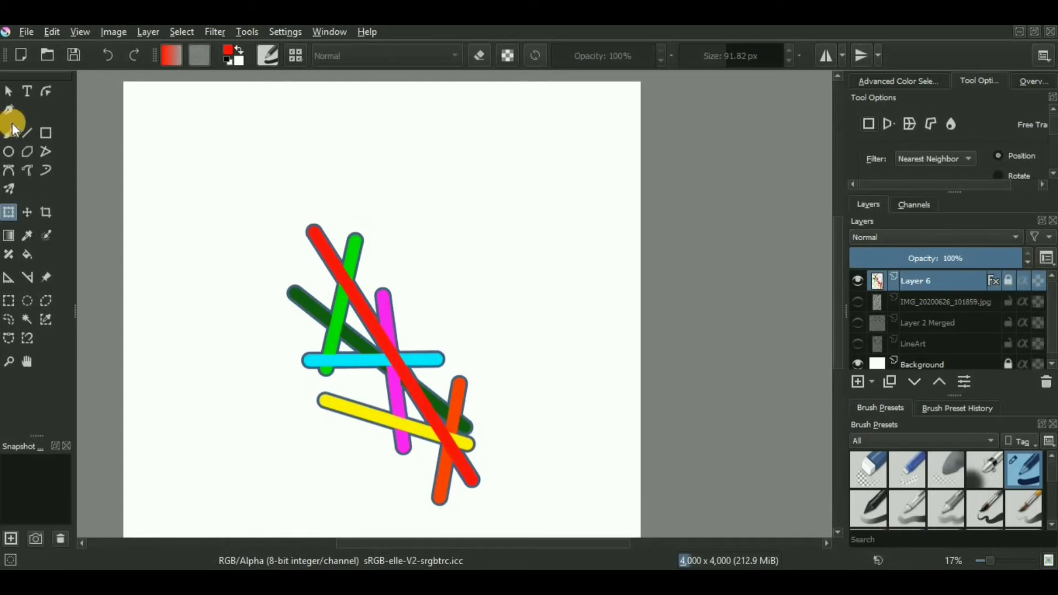
click(26, 134)
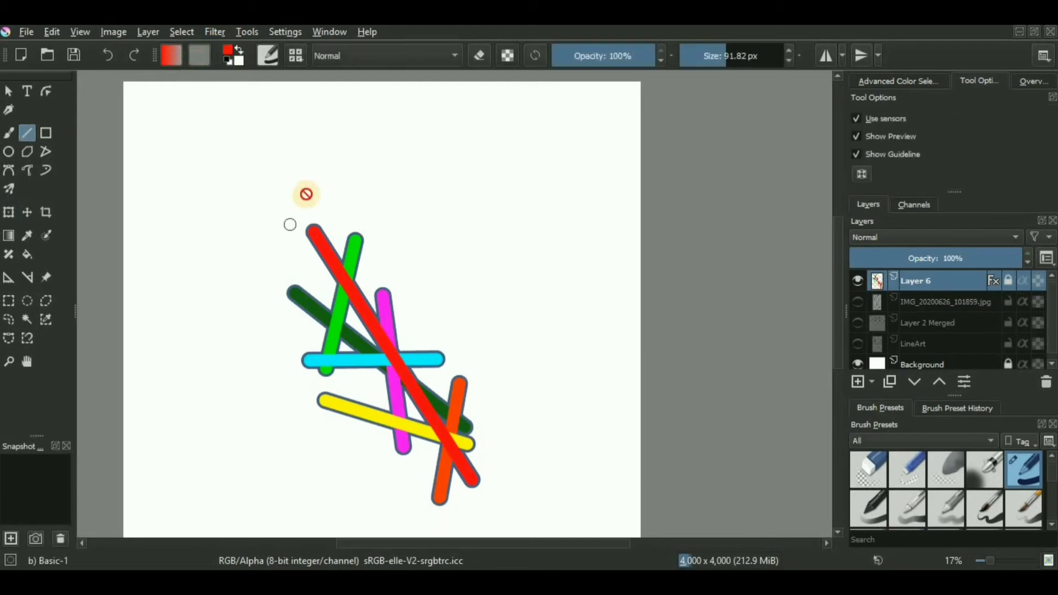
click(421, 251)
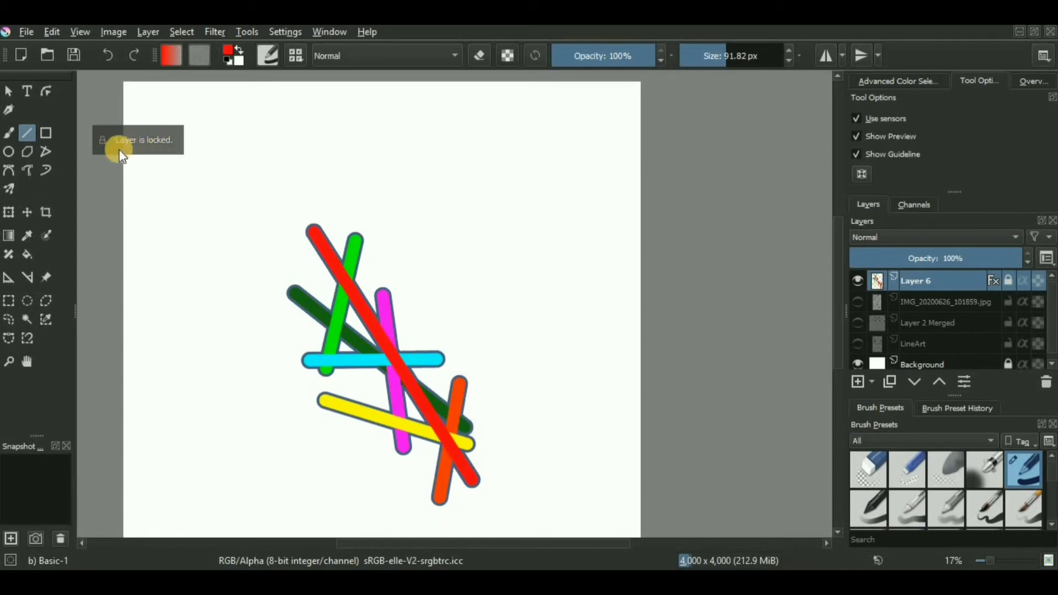
- Unlock Layer 6, draw a diagonal red line above the coloured lines, and undo it
click(1009, 280)
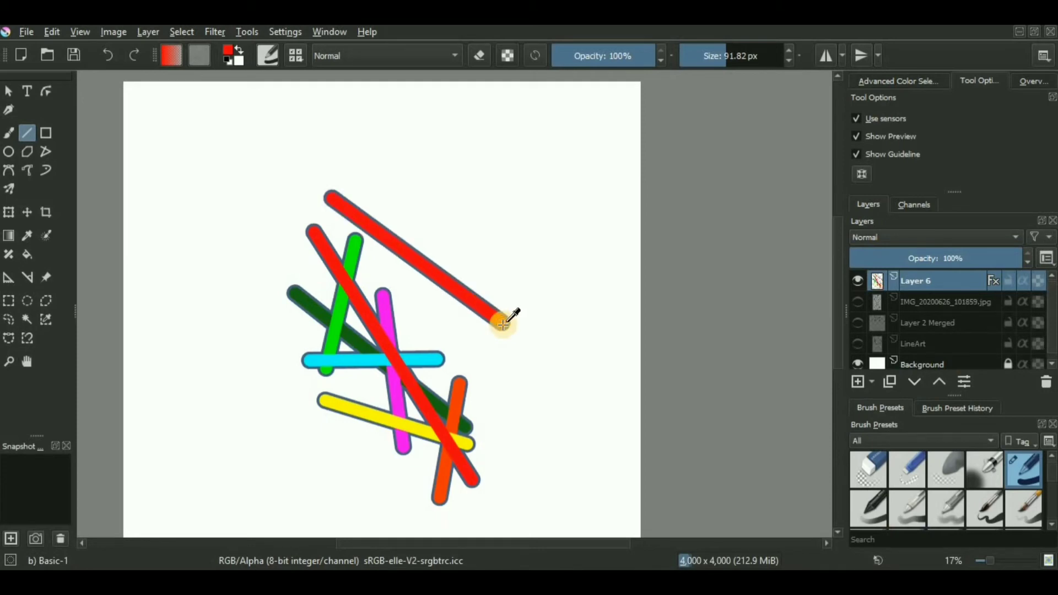
key(ctrl+z)
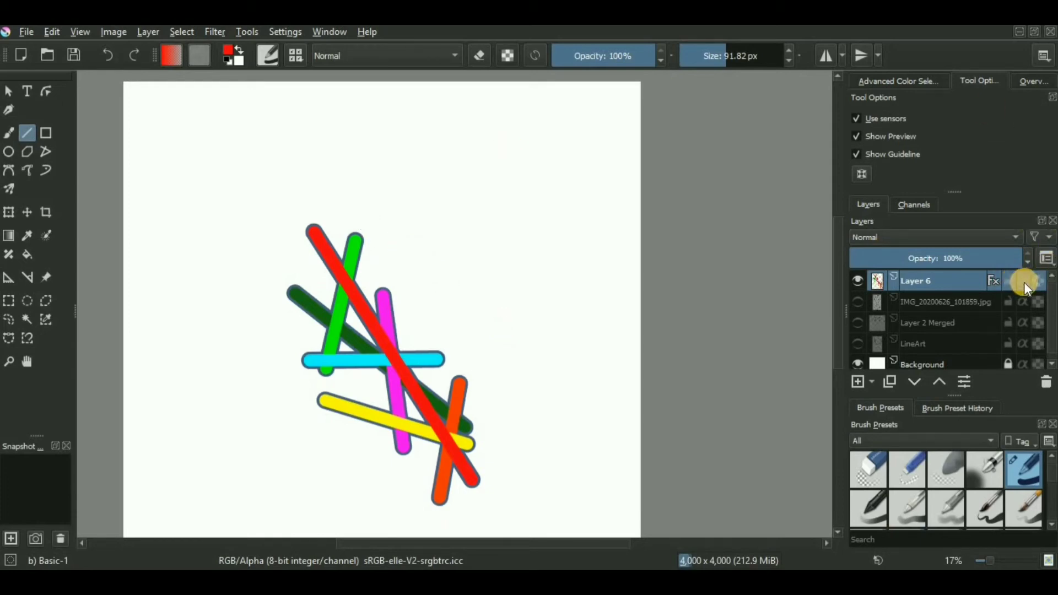
- Turn on alpha lock for Layer 6 and draw a near-horizontal red line across the green and magenta lines
mouse_move(1023, 282)
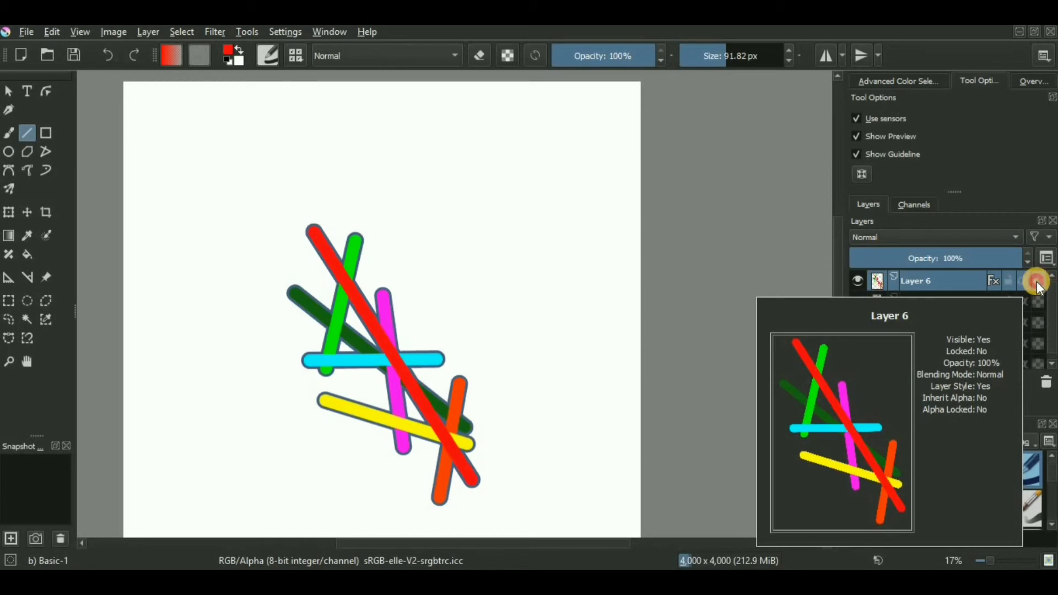
click(1036, 281)
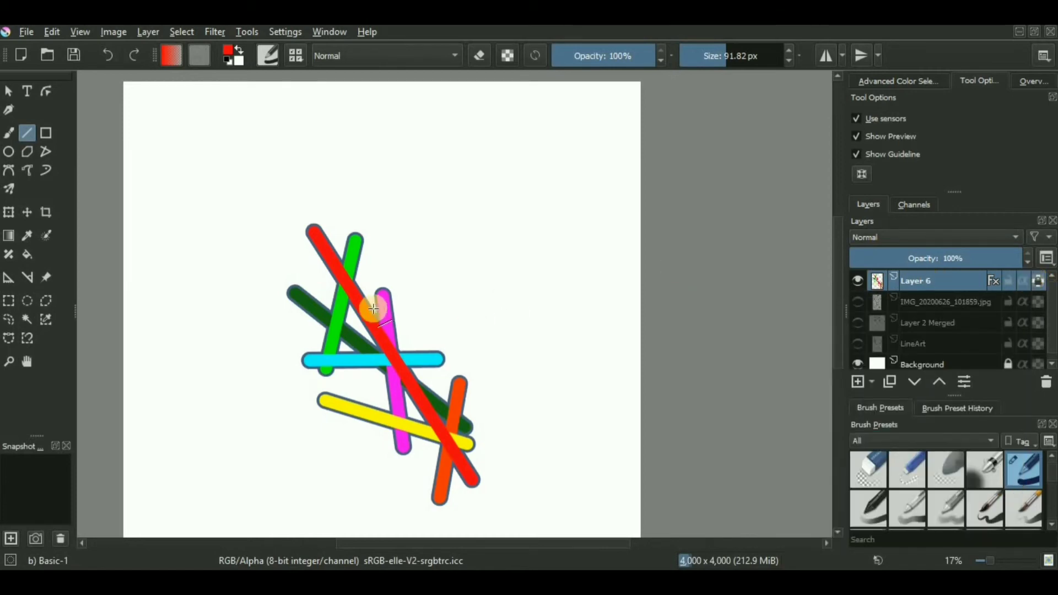
scroll(370, 302, up, 3)
mouse_move(165, 359)
mouse_down()
mouse_move(389, 358)
mouse_move(547, 346)
mouse_move(566, 333)
mouse_up()
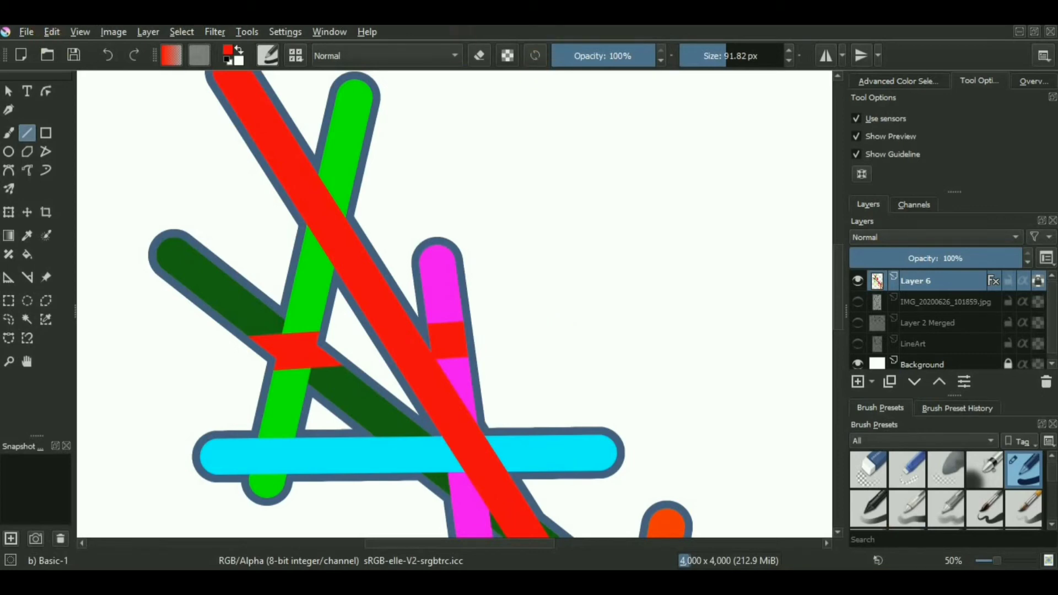
- Set the foreground colour to blue #005bff and draw a vertical and a horizontal line across the alpha-locked artwork
click(228, 50)
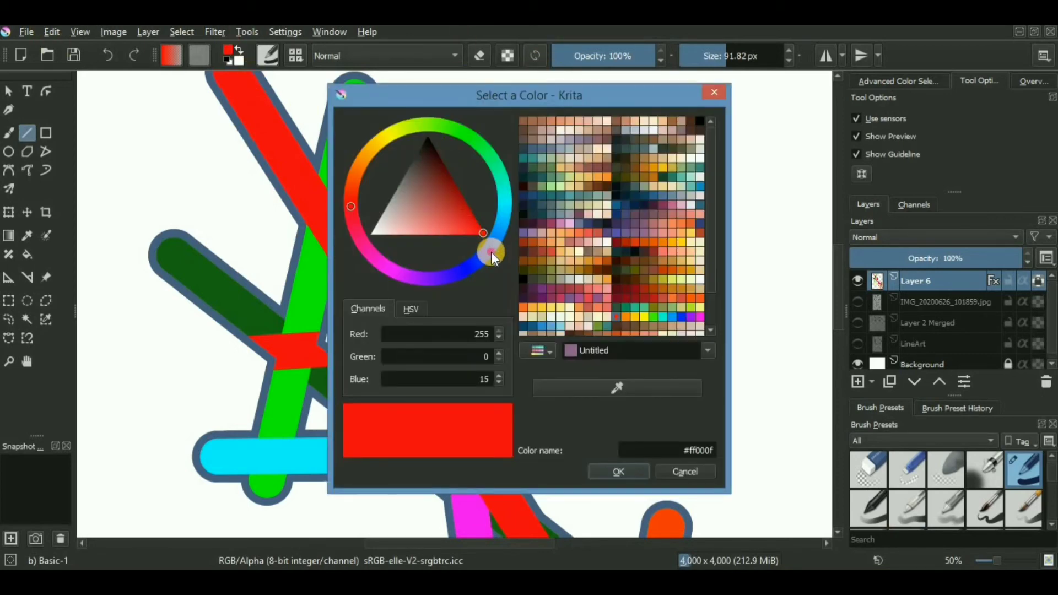
click(491, 252)
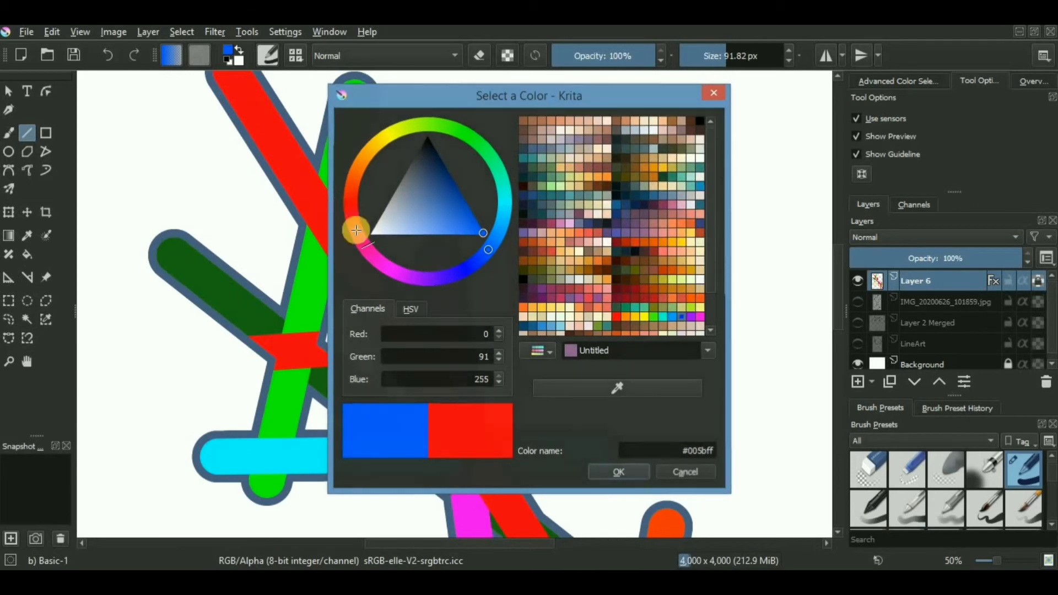
drag(303, 132, 309, 465)
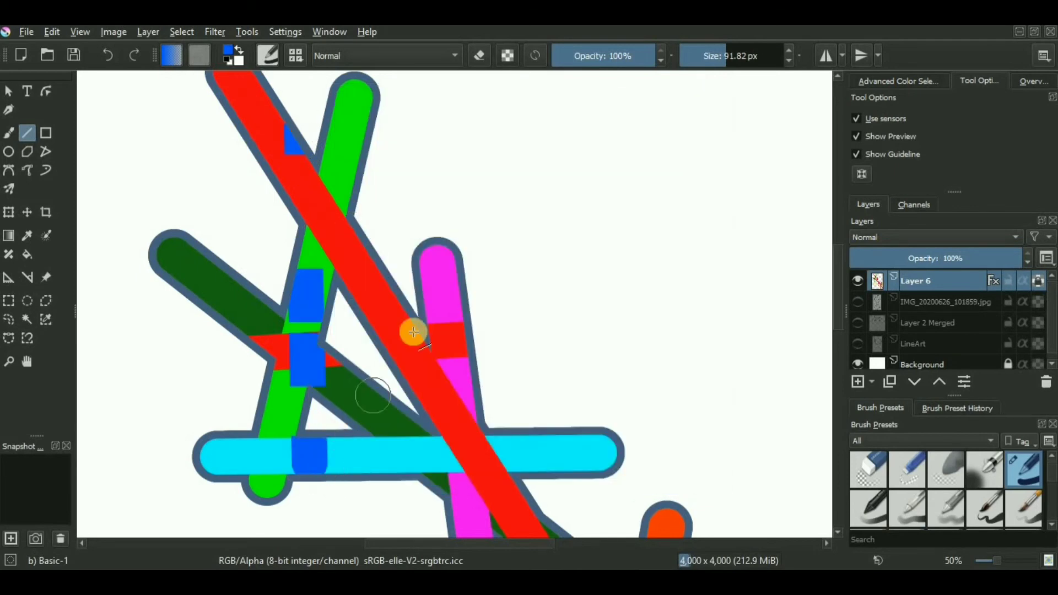
scroll(309, 395, down, 2)
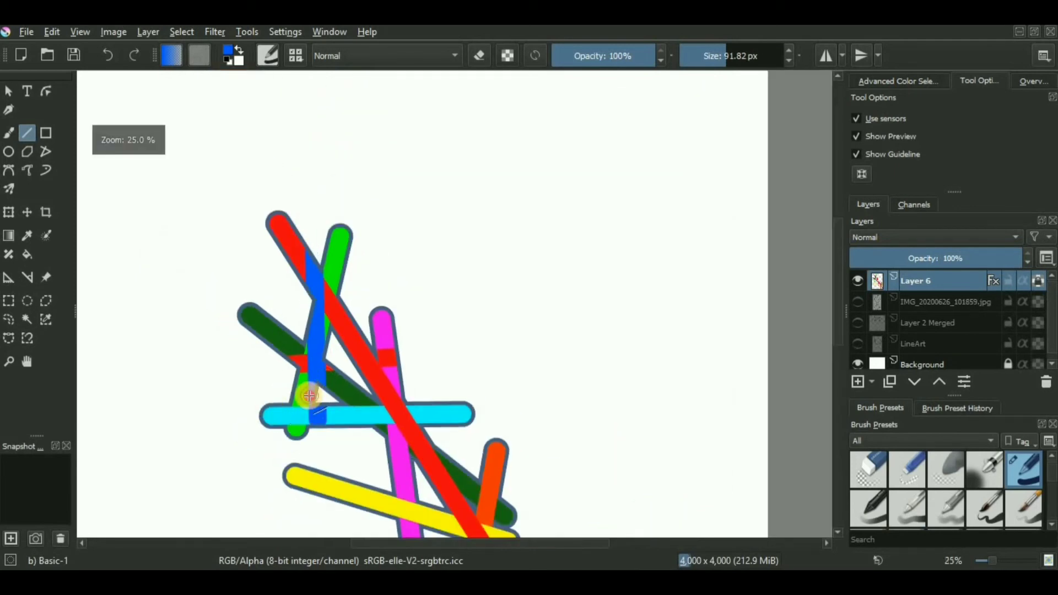
drag(309, 396, 432, 392)
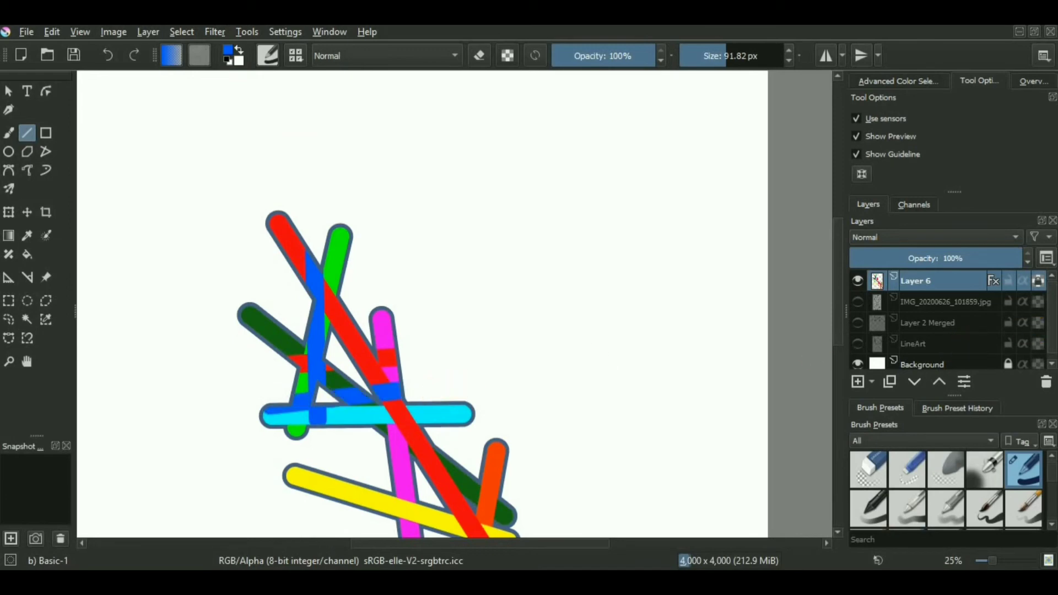
- Turn off alpha lock for Layer 6, draw a long blue line across the artwork, and undo all the test lines
click(1038, 281)
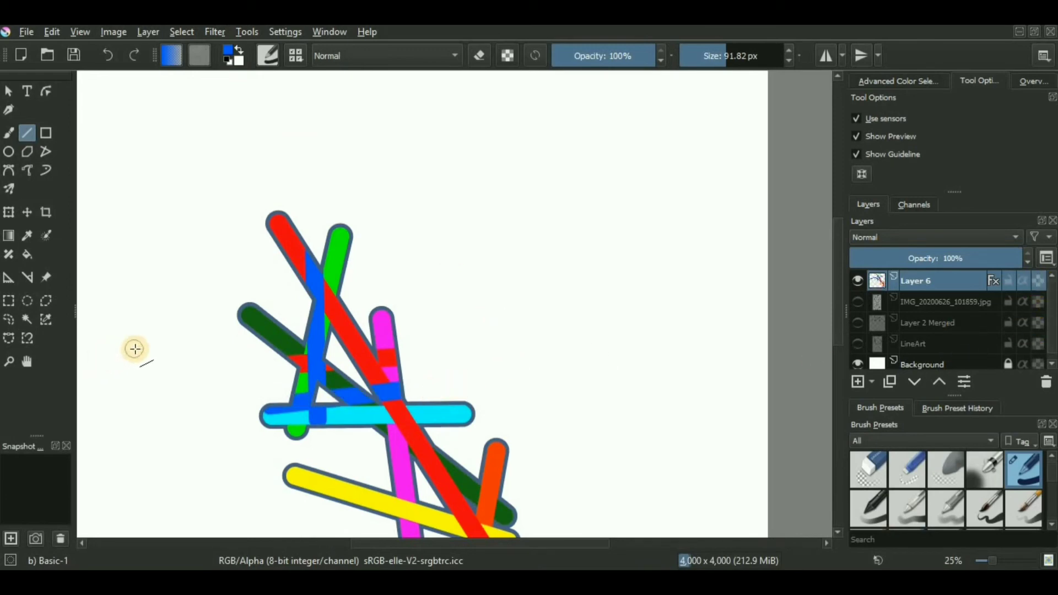
drag(135, 348, 135, 349)
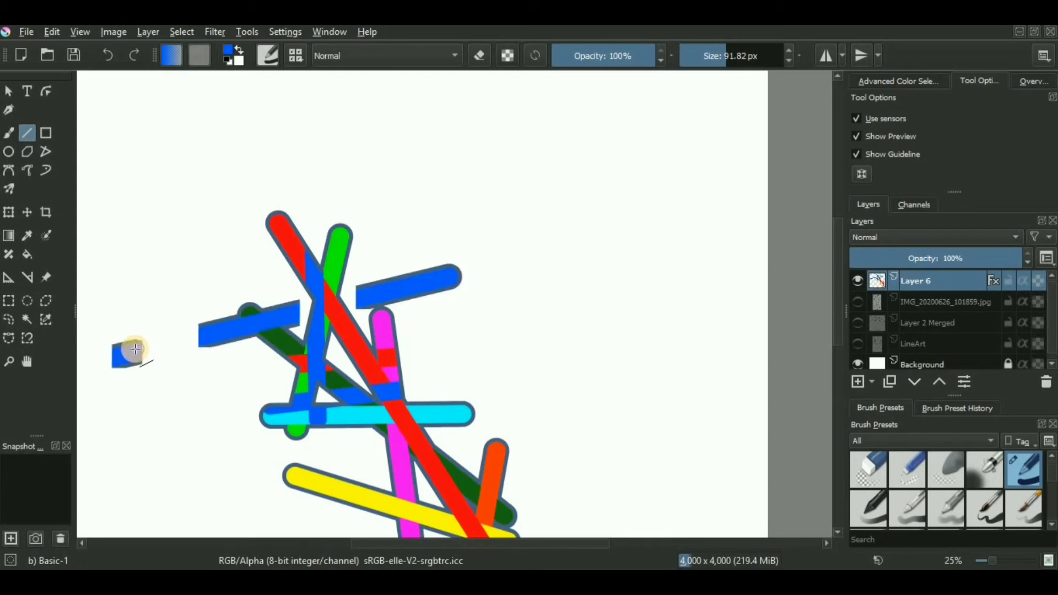
scroll(249, 356, down, 2)
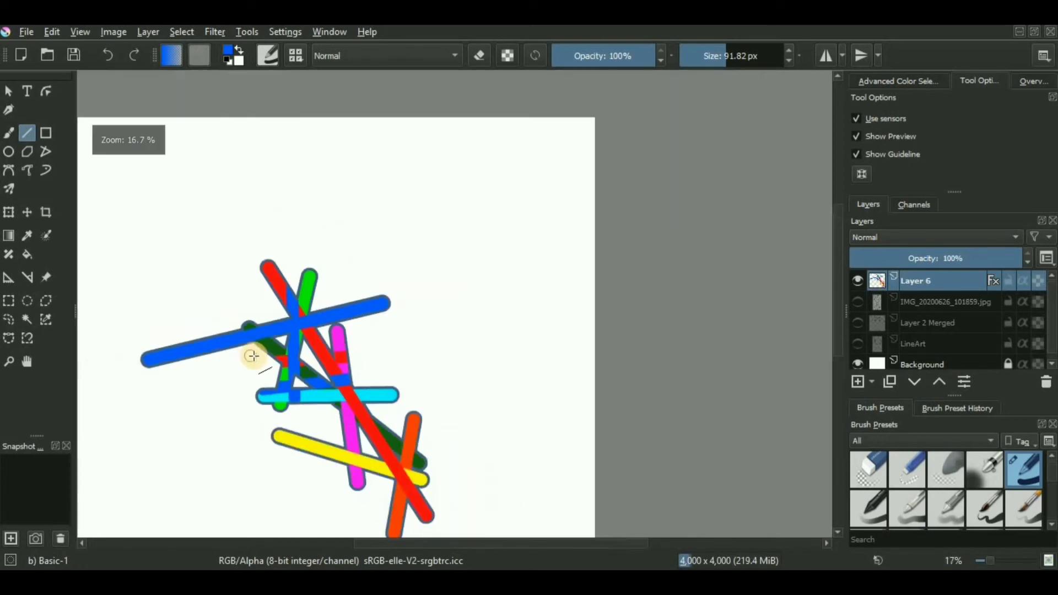
scroll(249, 356, up, 1)
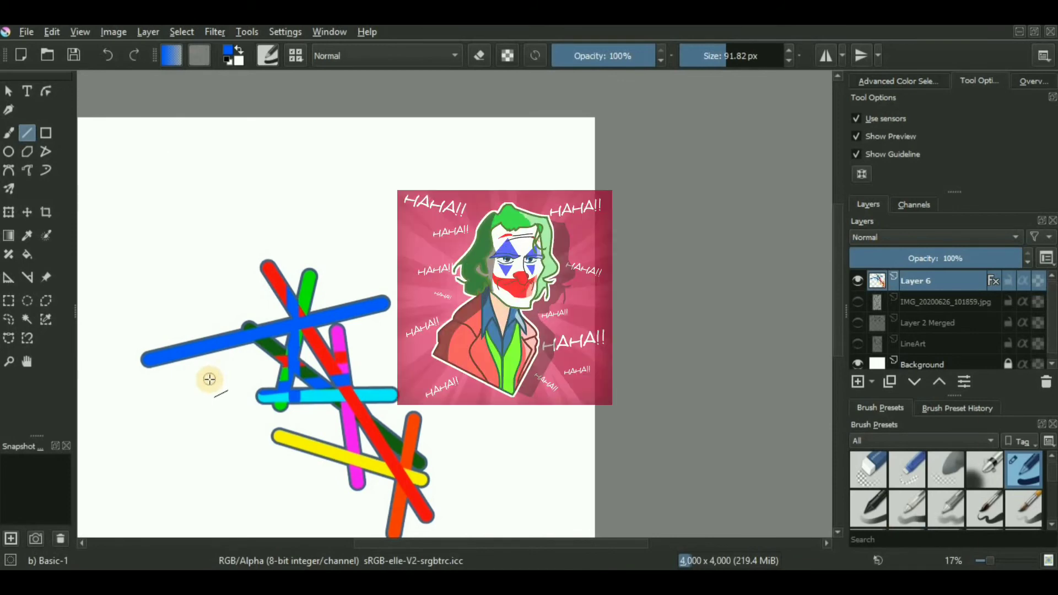
key(ctrl+z)
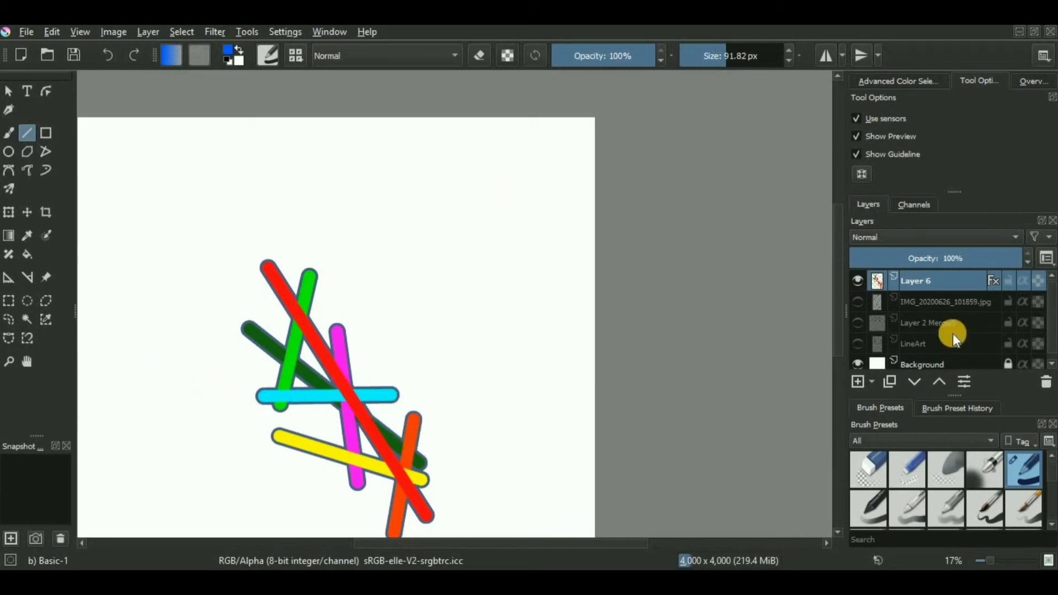
- Show the hidden IMG_20200626_101859.jpg, Layer 2 Merged and LineArt layers
drag(858, 301, 857, 345)
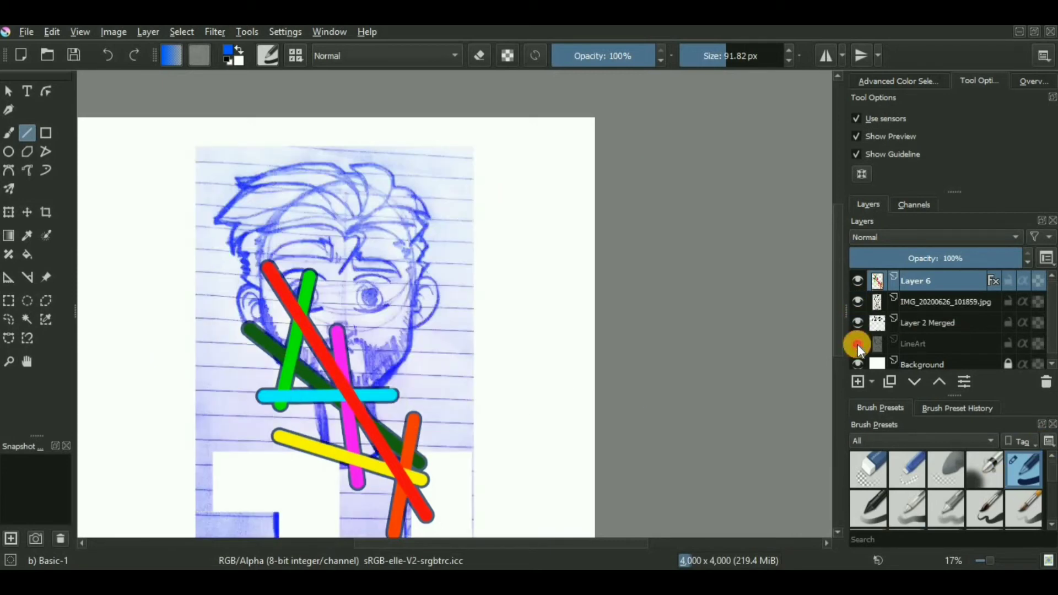
scroll(937, 350, down, 1)
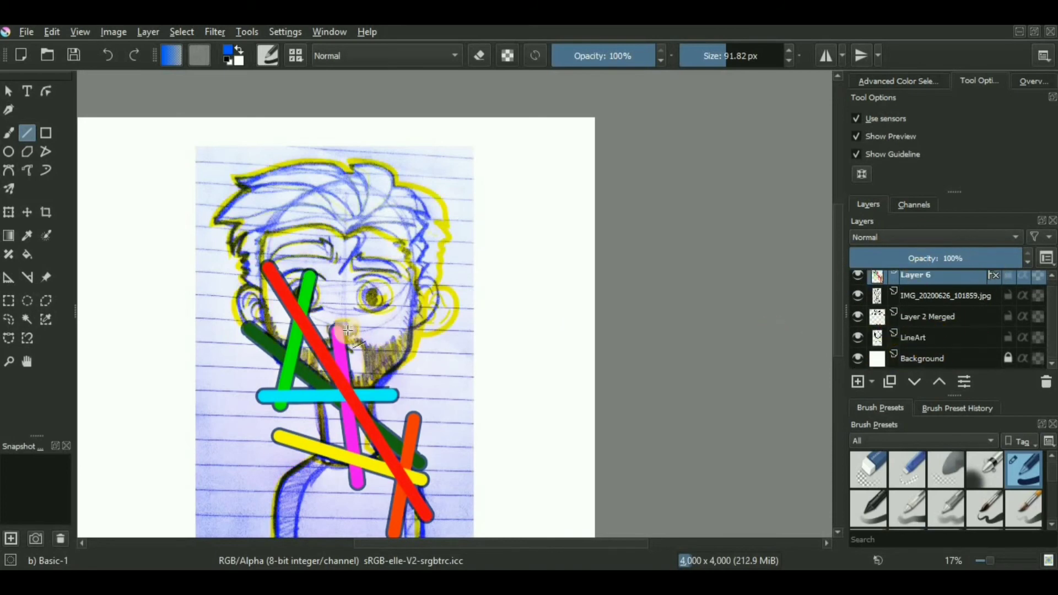
scroll(338, 330, down, 1)
scroll(917, 280, up, 1)
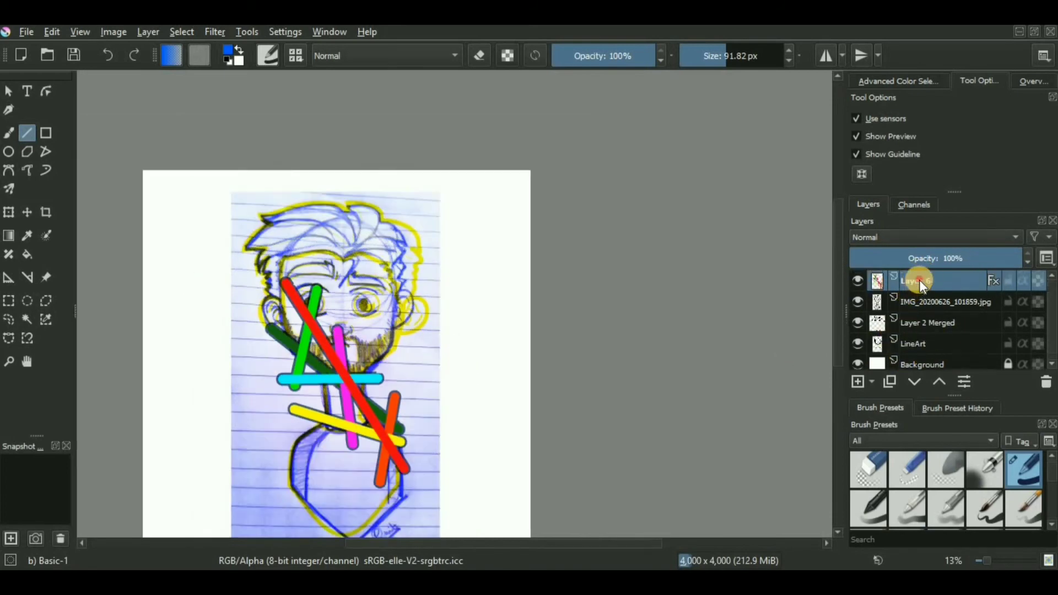
- Transform Layer 6 so its coloured lines are smaller and sit in the blank margin beside the portrait's left edge
key(ctrl+t)
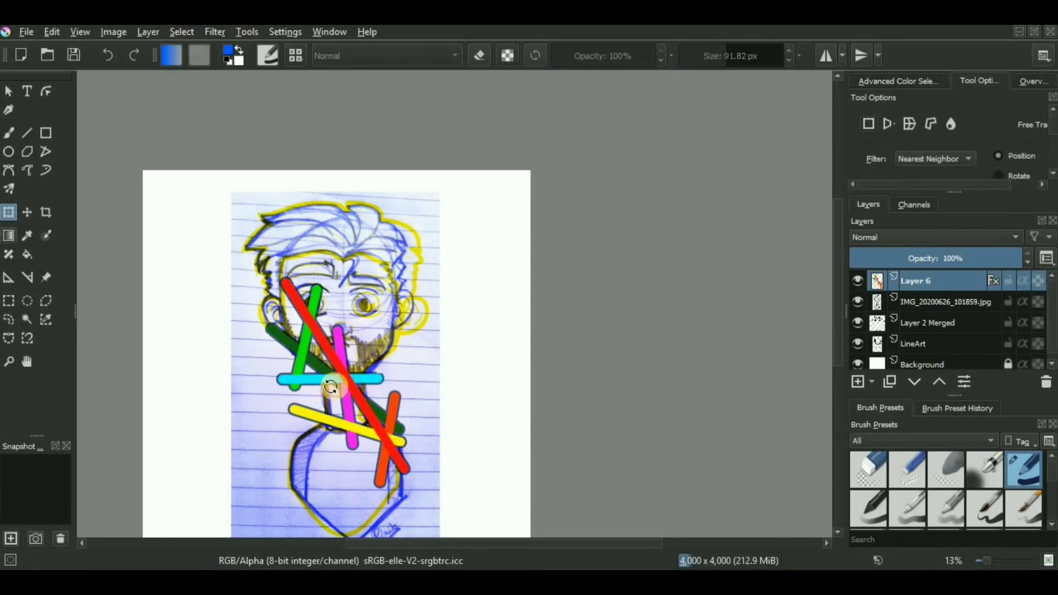
mouse_move(361, 408)
mouse_down()
mouse_move(230, 385)
mouse_move(241, 395)
mouse_up()
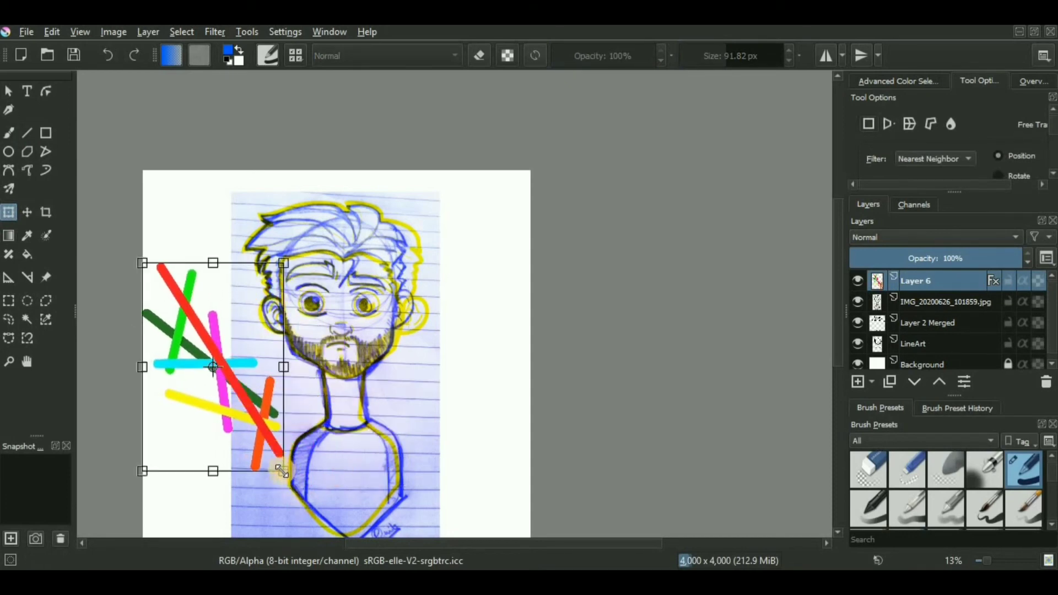
drag(251, 441, 235, 408)
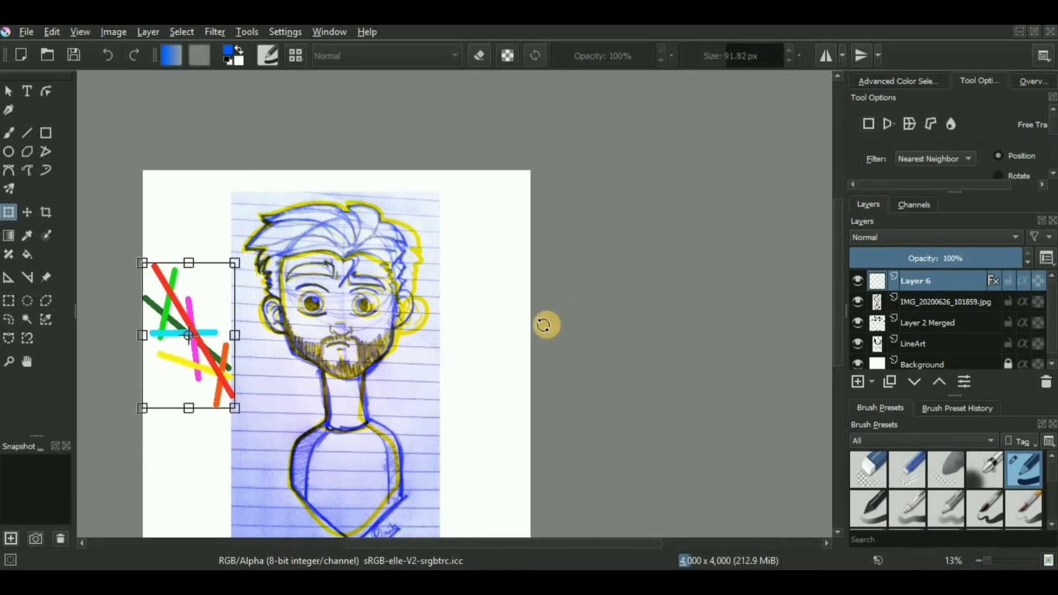
click(939, 293)
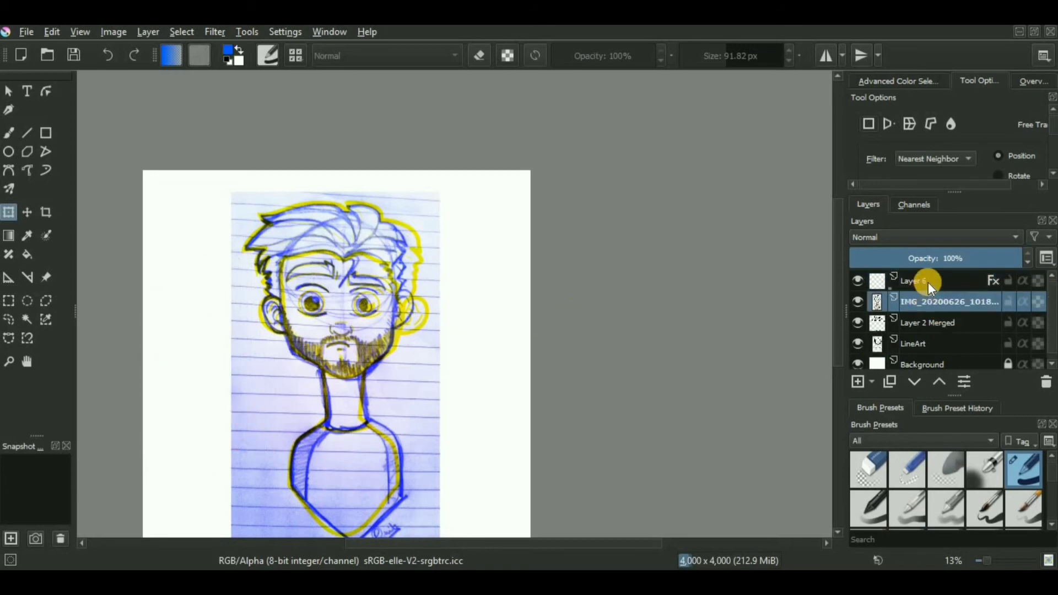
click(928, 282)
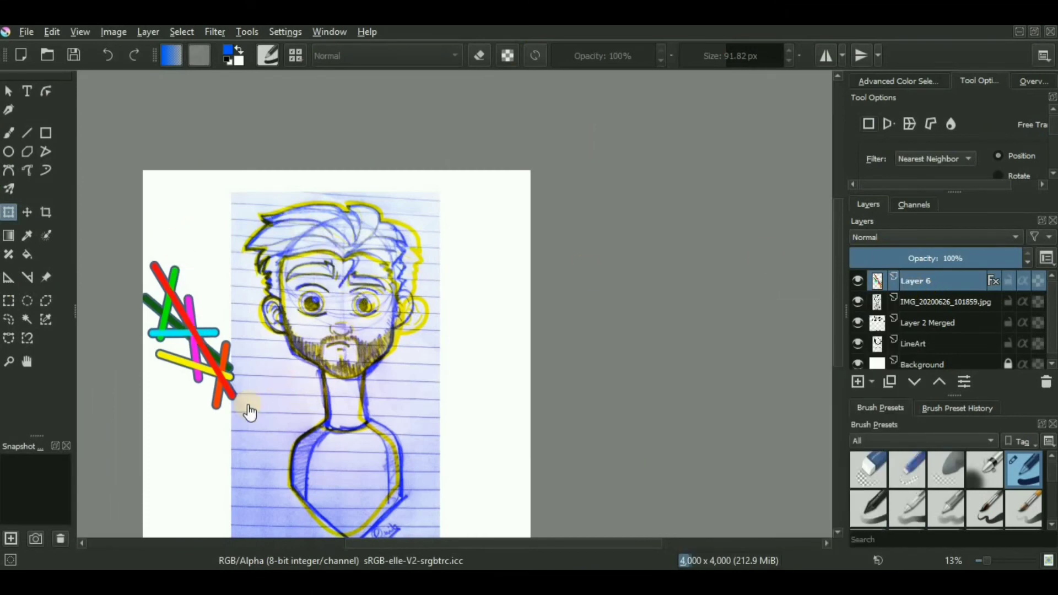
- Open the Export Layers script and move its dialog clear of the coloured lines to examine the export options
click(247, 32)
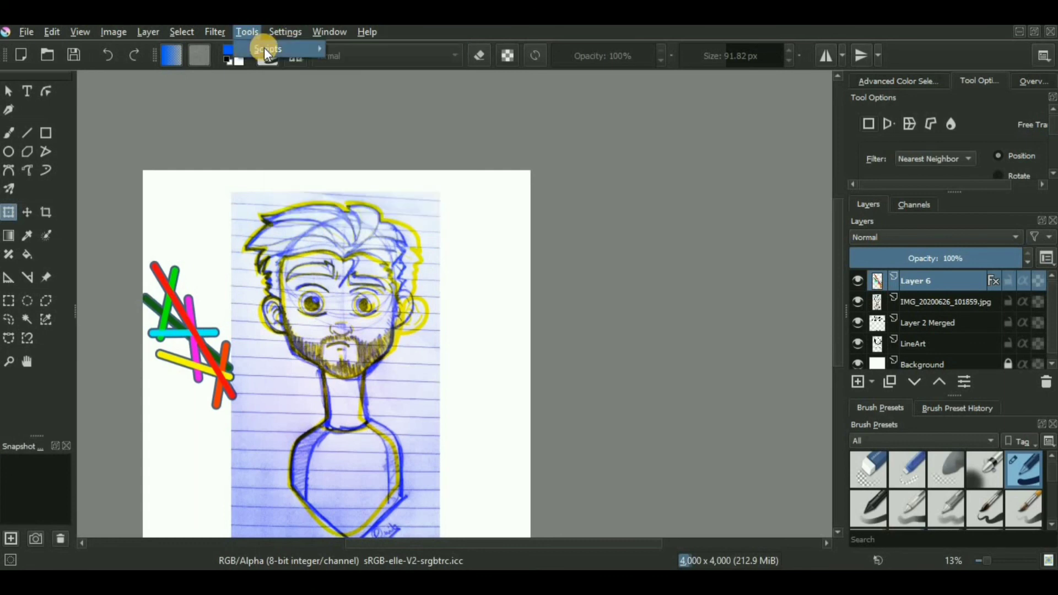
mouse_move(263, 47)
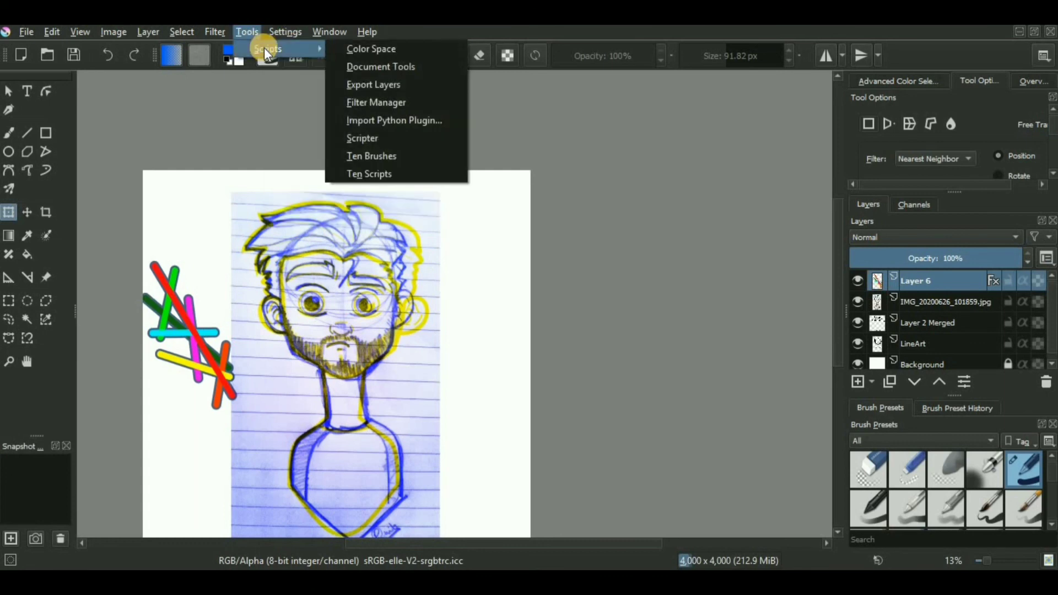
click(381, 83)
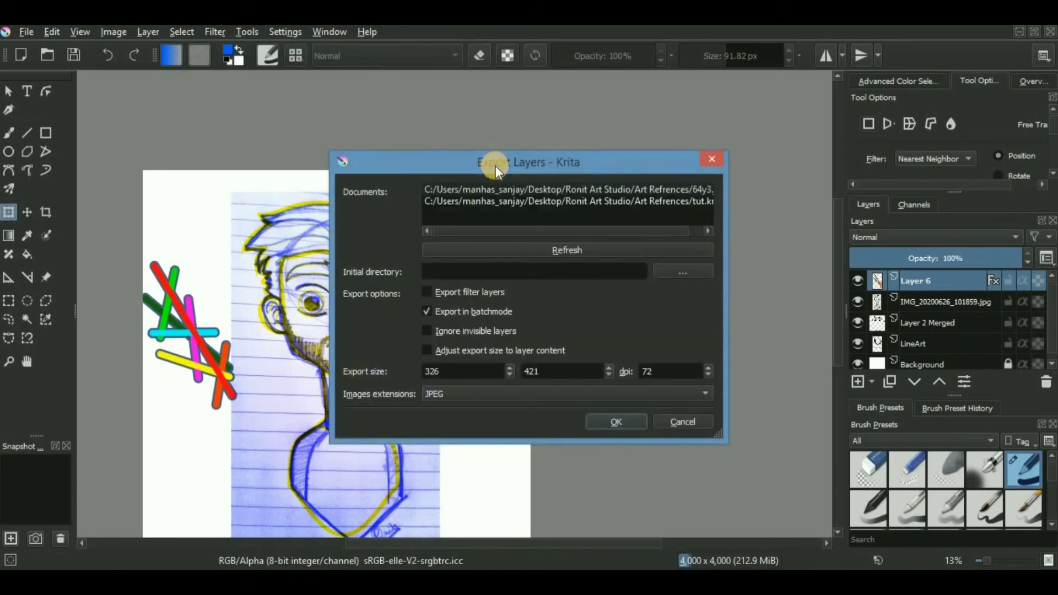
drag(495, 165, 527, 124)
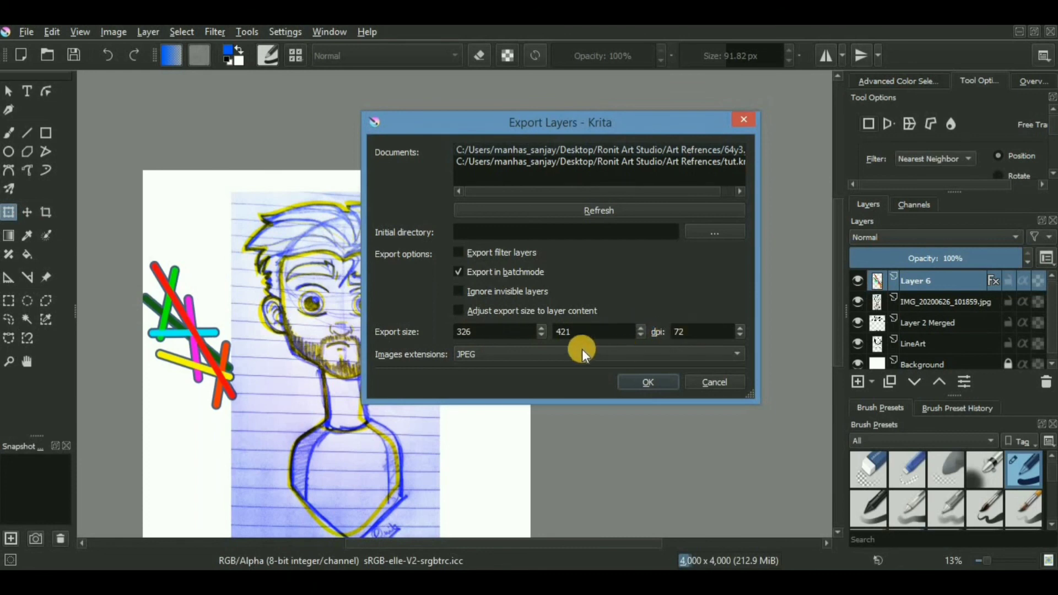
- Try PNG as the layer export format, restore JPEG, and close the export options without exporting
click(522, 352)
click(513, 368)
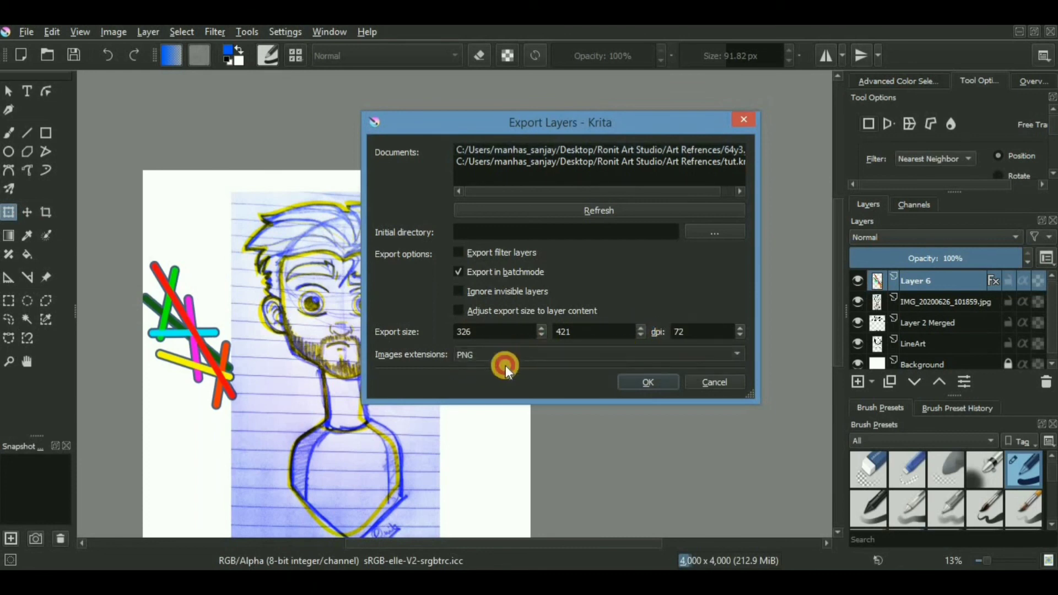
click(504, 355)
click(498, 338)
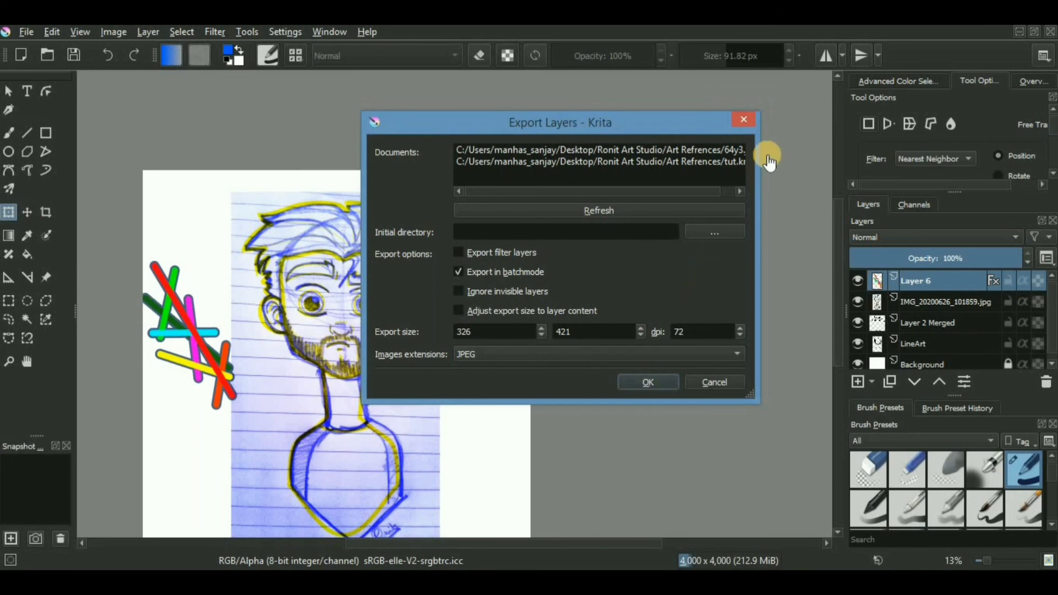
click(742, 121)
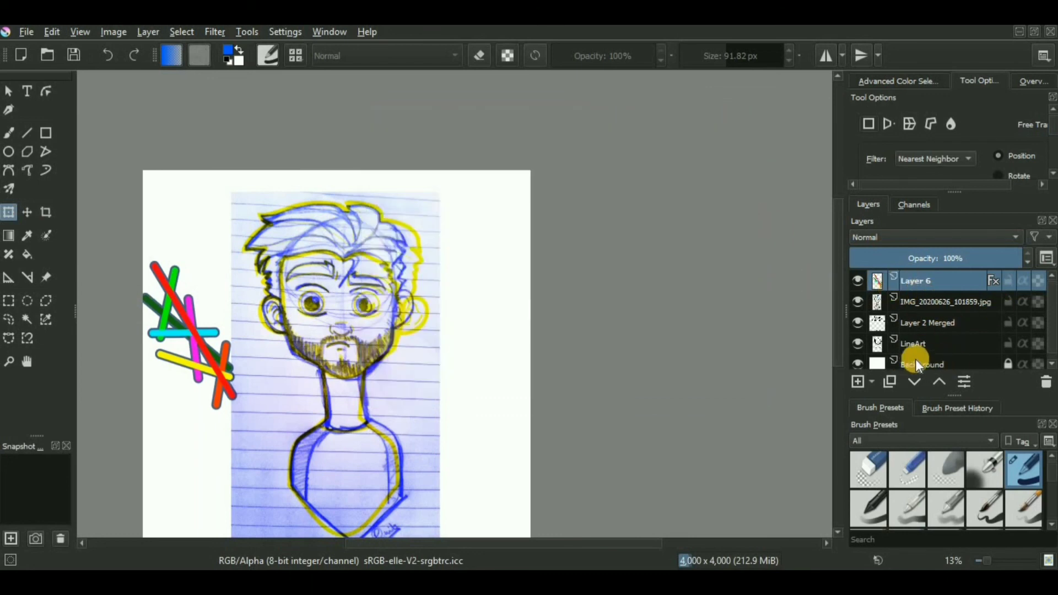
scroll(914, 358, down, 1)
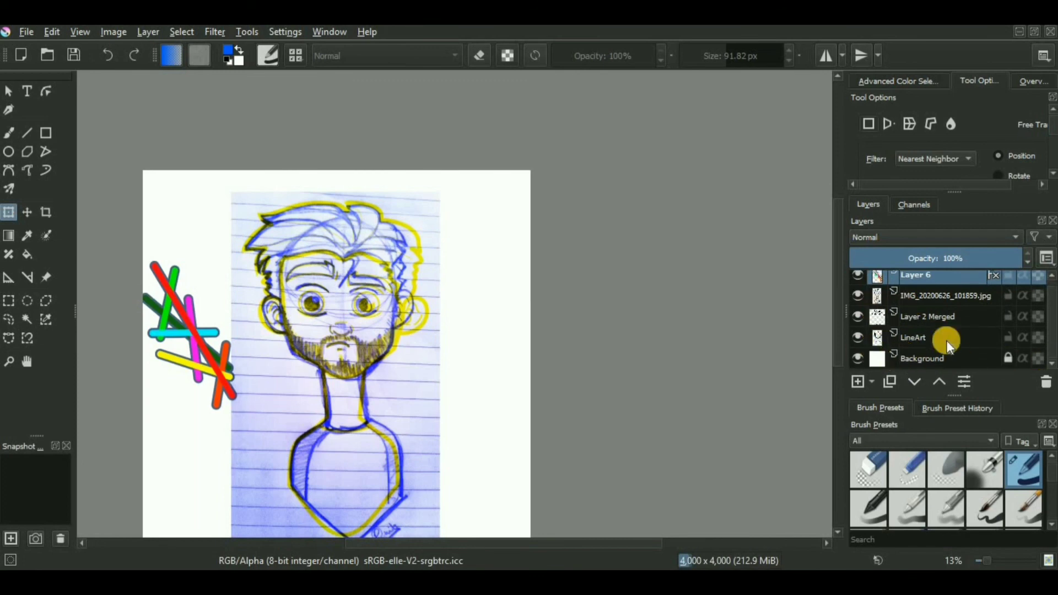